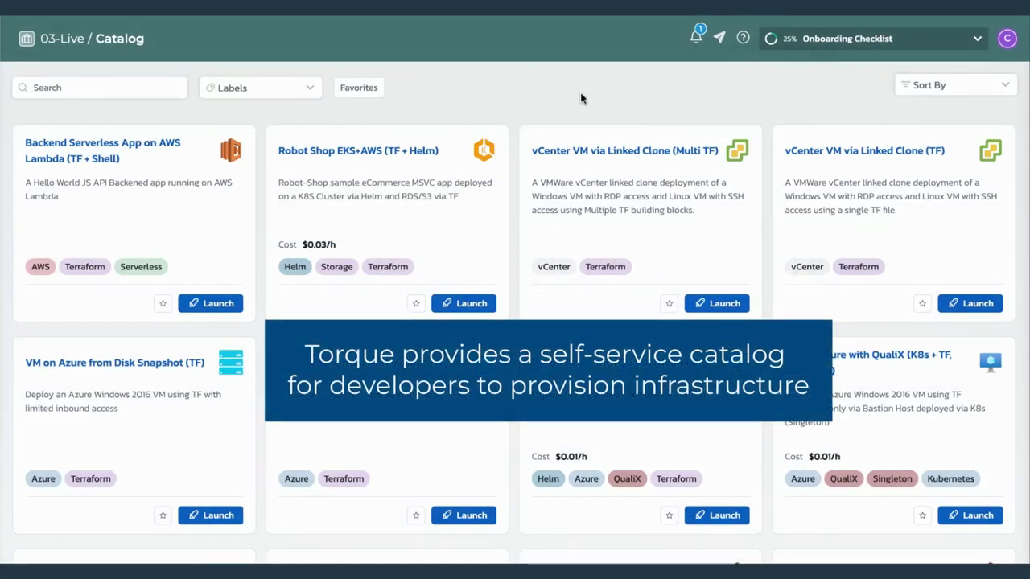
# Step: Check Terraform in the Labels filter and choose Favorites under Sort By
pyautogui.click(310, 88)
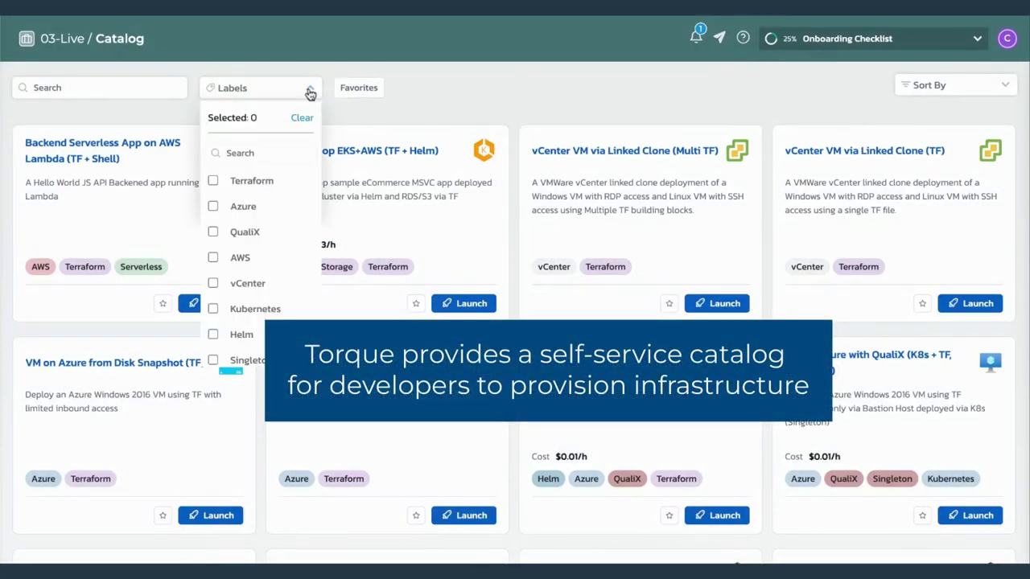
pyautogui.click(252, 183)
pyautogui.click(419, 100)
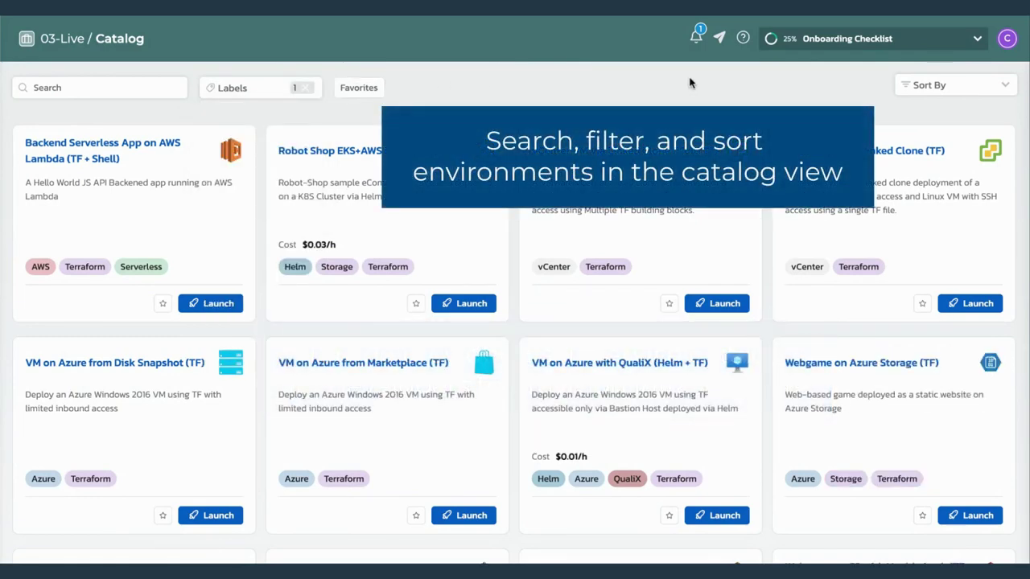
pyautogui.click(987, 88)
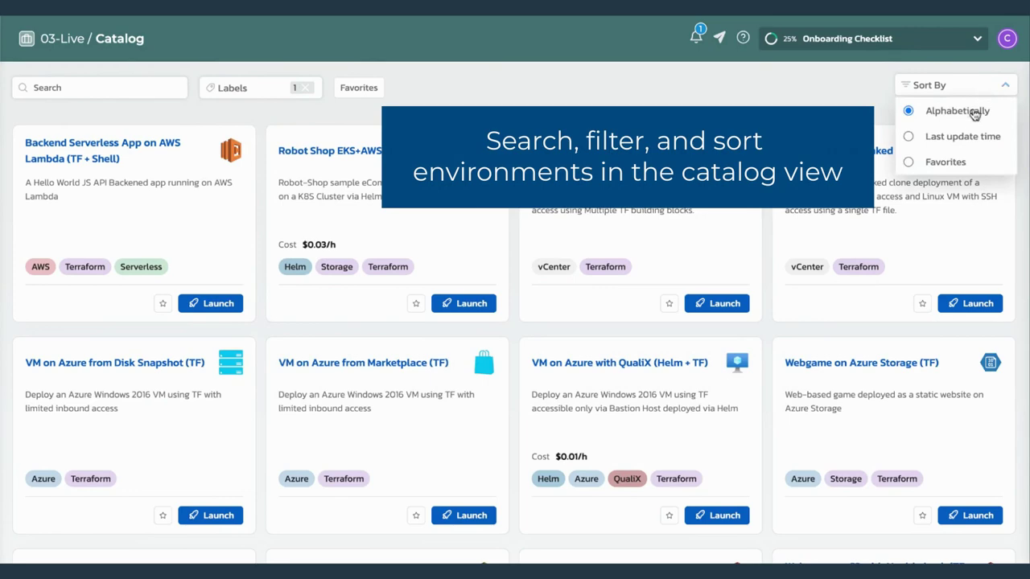
pyautogui.click(945, 163)
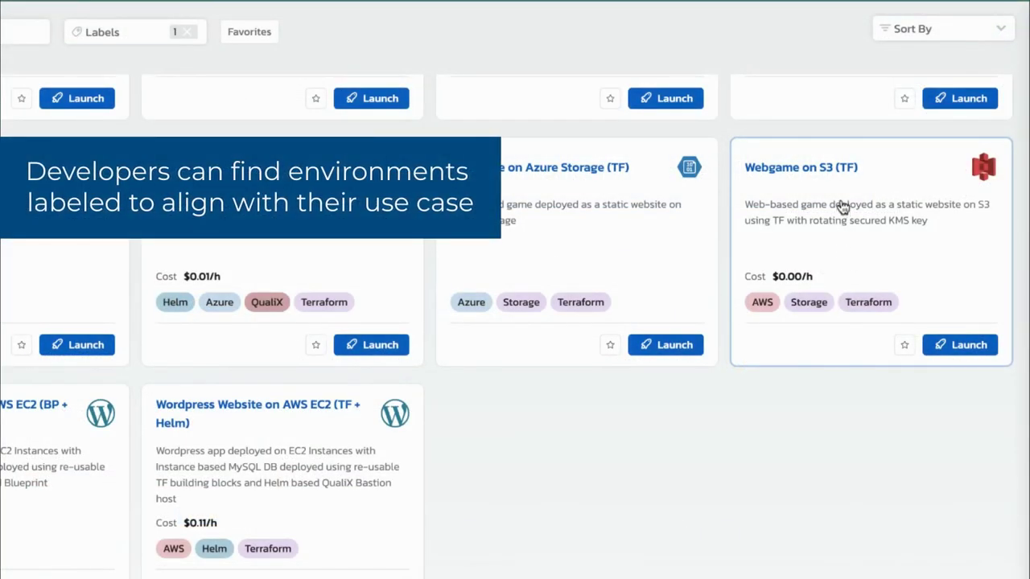
# Step: Open the Webgame on S3 (TF) card, read its Instructions, then view More info
pyautogui.click(881, 257)
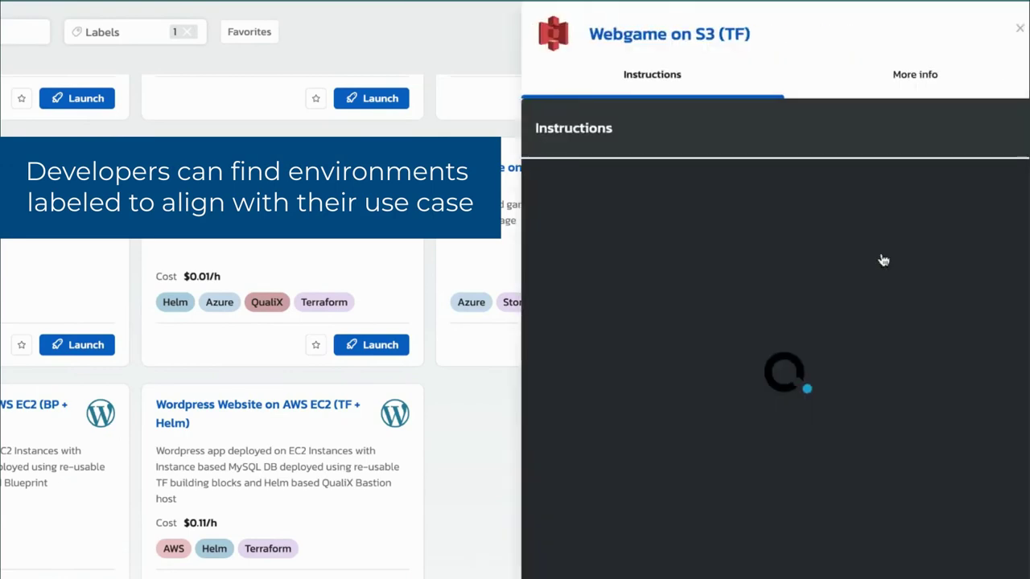
pyautogui.scroll(-5, 883, 259)
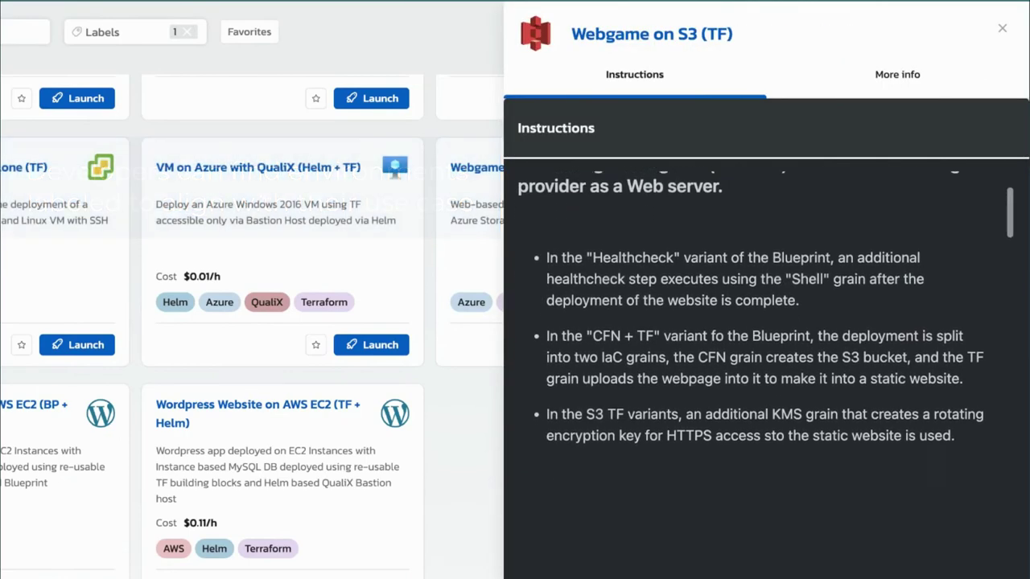
pyautogui.scroll(3, 882, 259)
pyautogui.scroll(2, 892, 219)
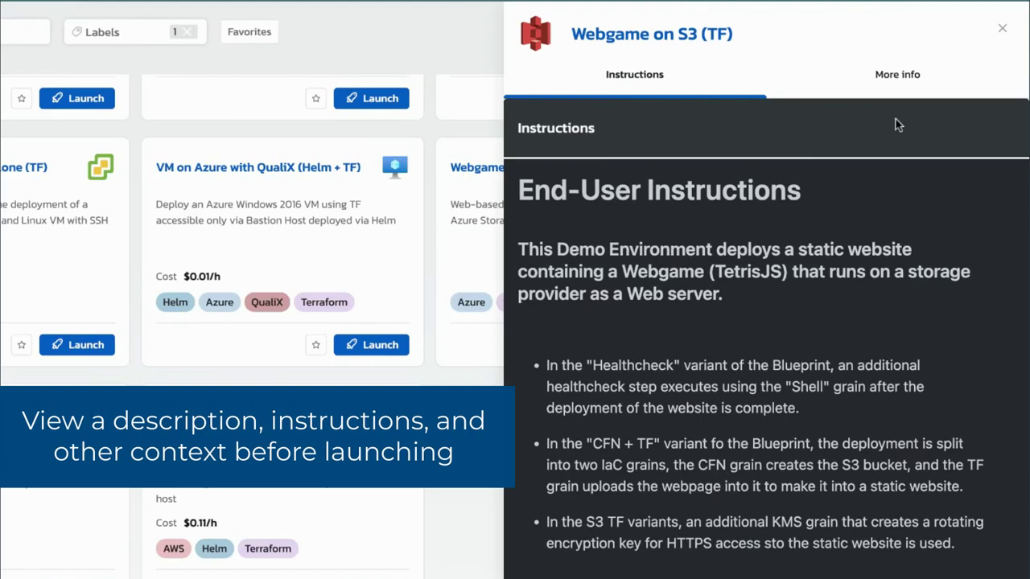
pyautogui.click(897, 87)
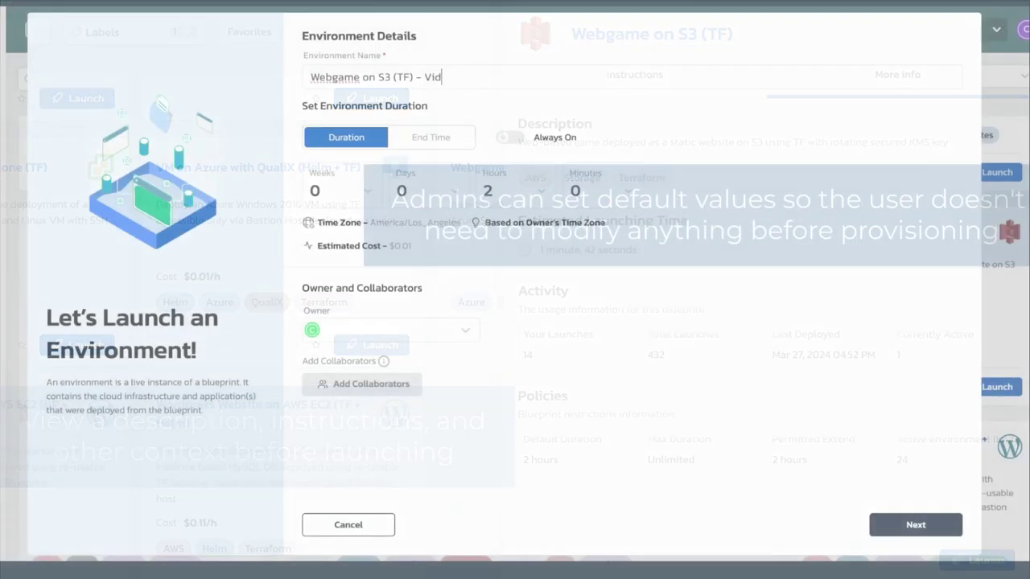
# Step: Name the environment 'Webgame on S3 (TF) - Video Demo', keep a Duration end time, and add collaborators
pyautogui.write('eo')
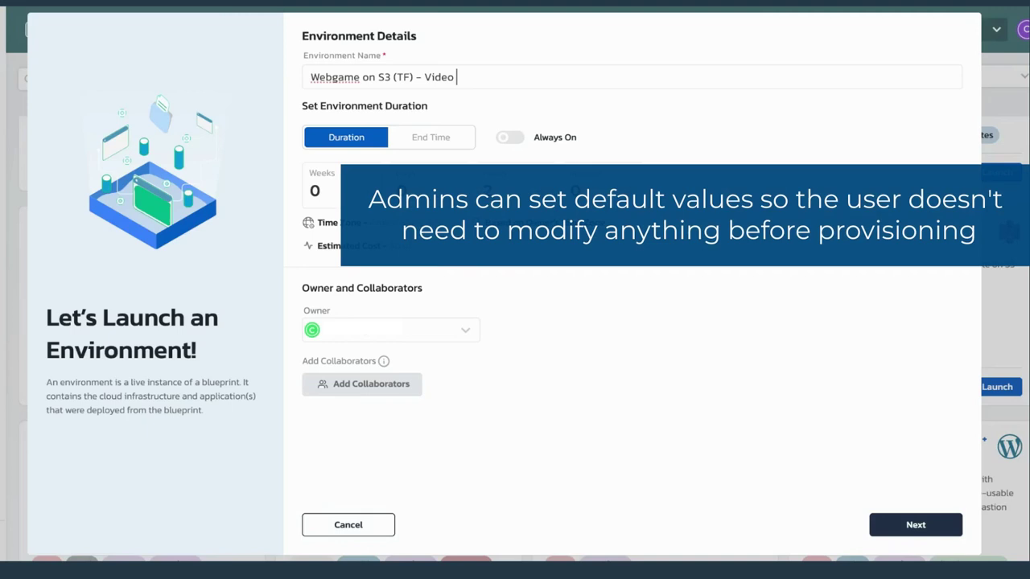
pyautogui.write(' Demo')
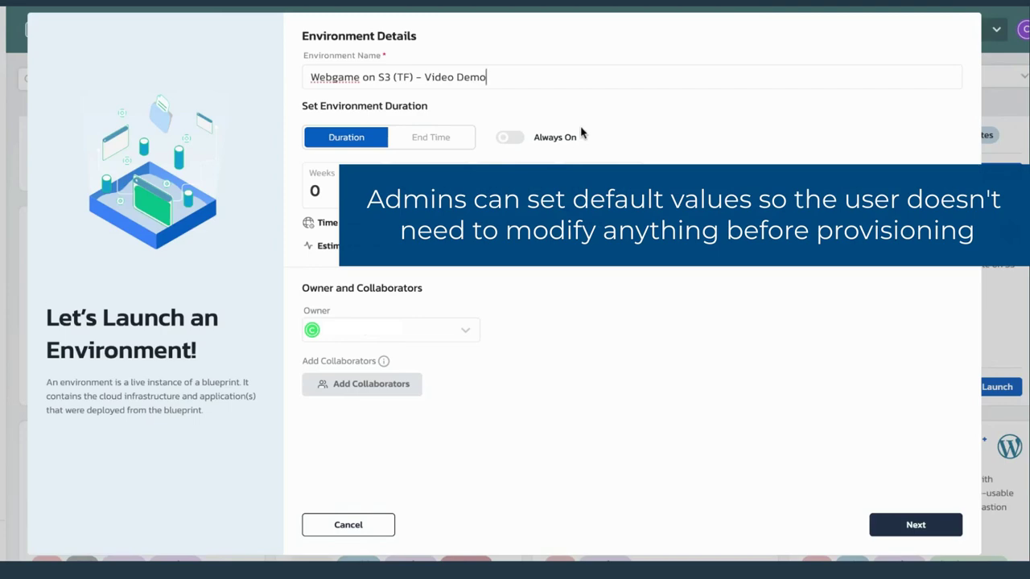
pyautogui.click(451, 143)
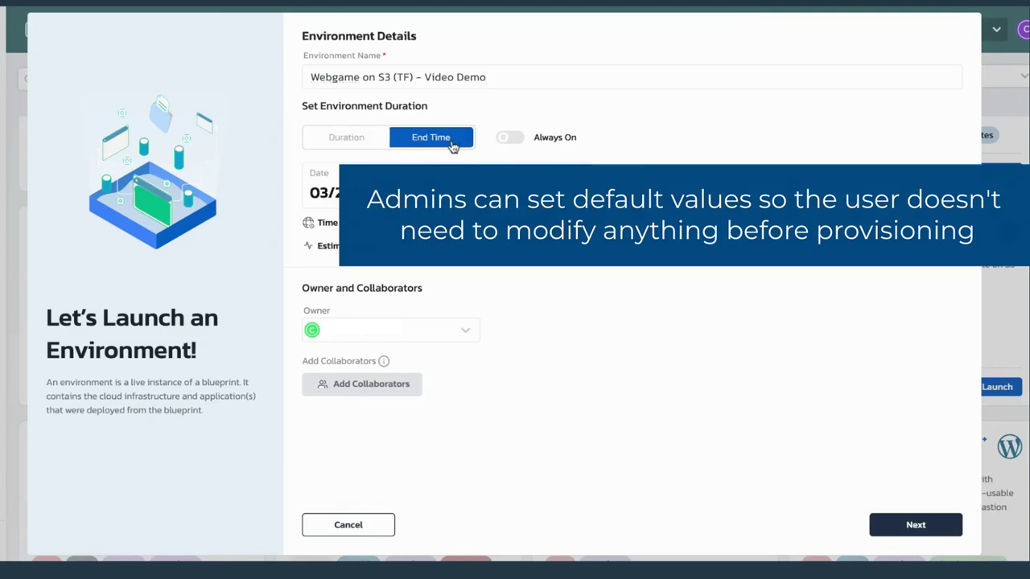
pyautogui.click(364, 138)
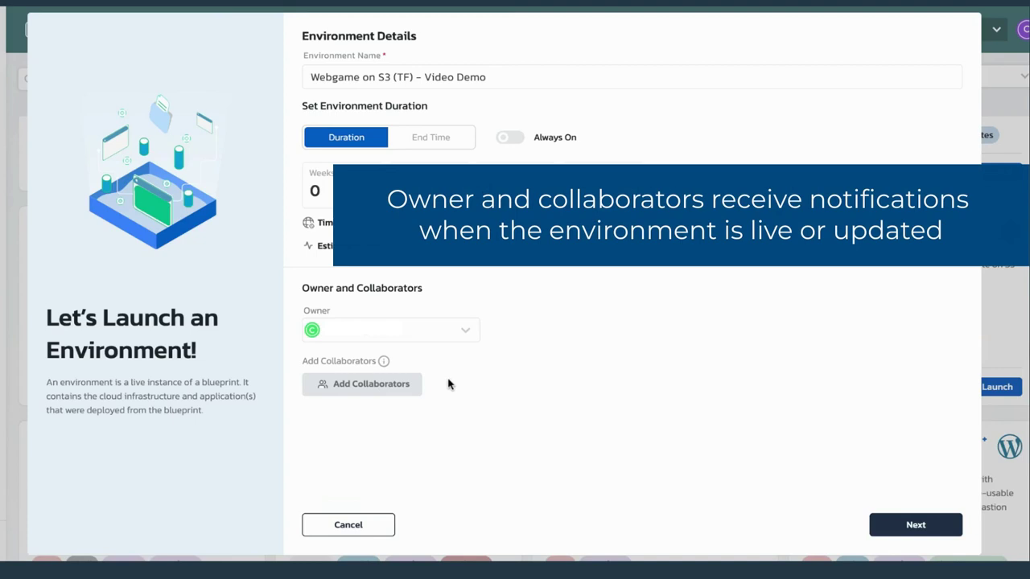
pyautogui.click(407, 392)
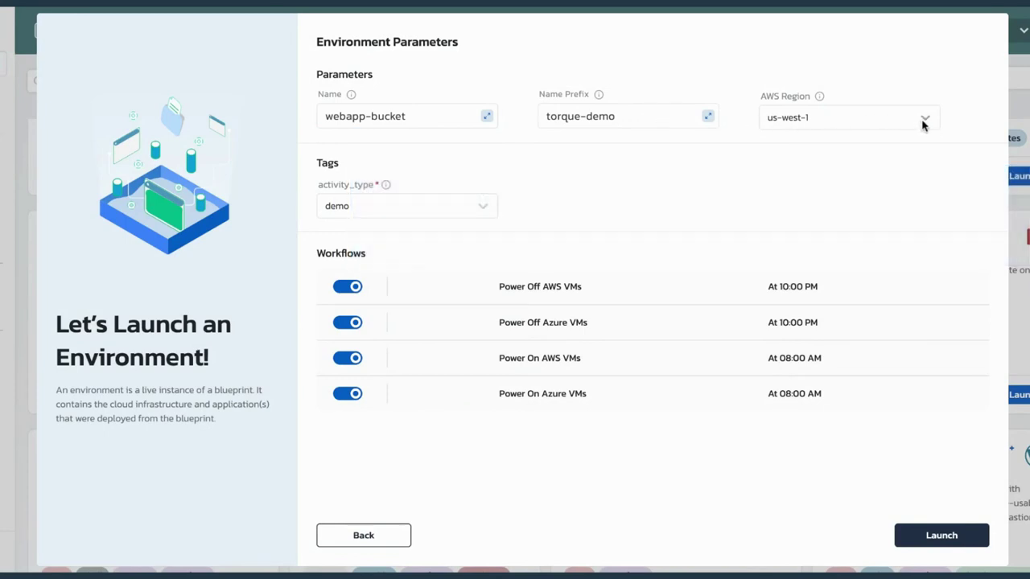
pyautogui.click(923, 120)
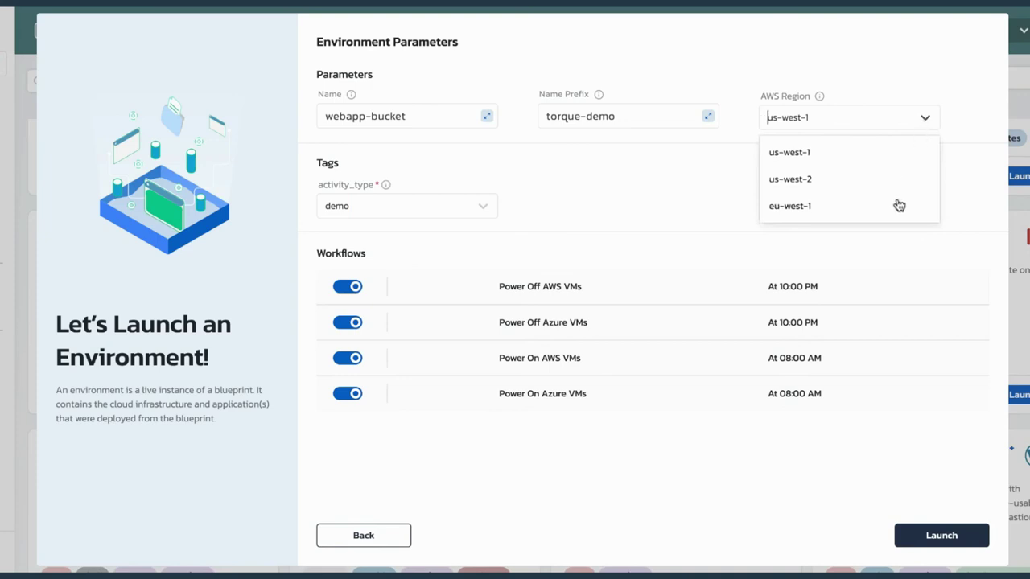
pyautogui.click(925, 119)
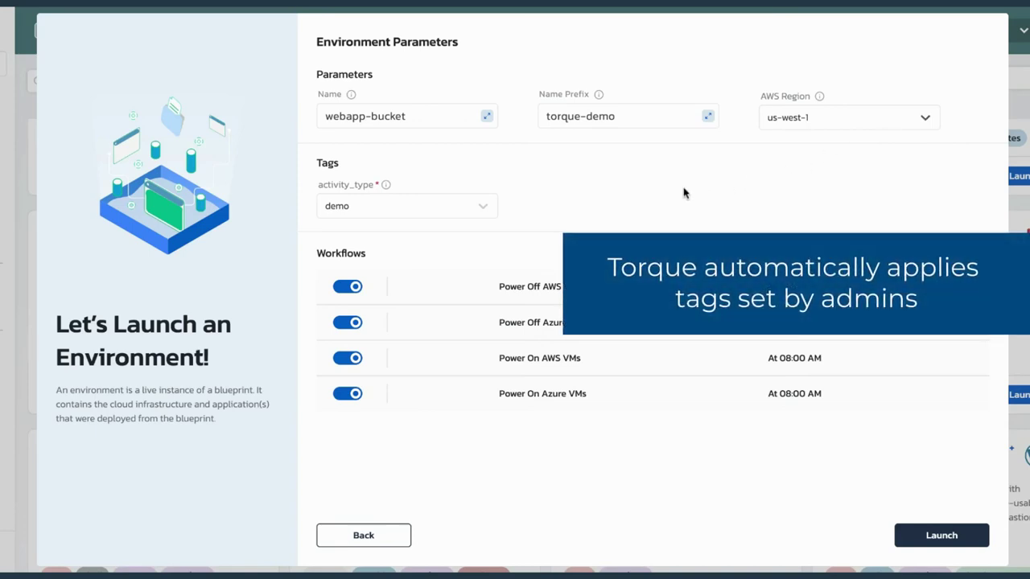
pyautogui.click(483, 208)
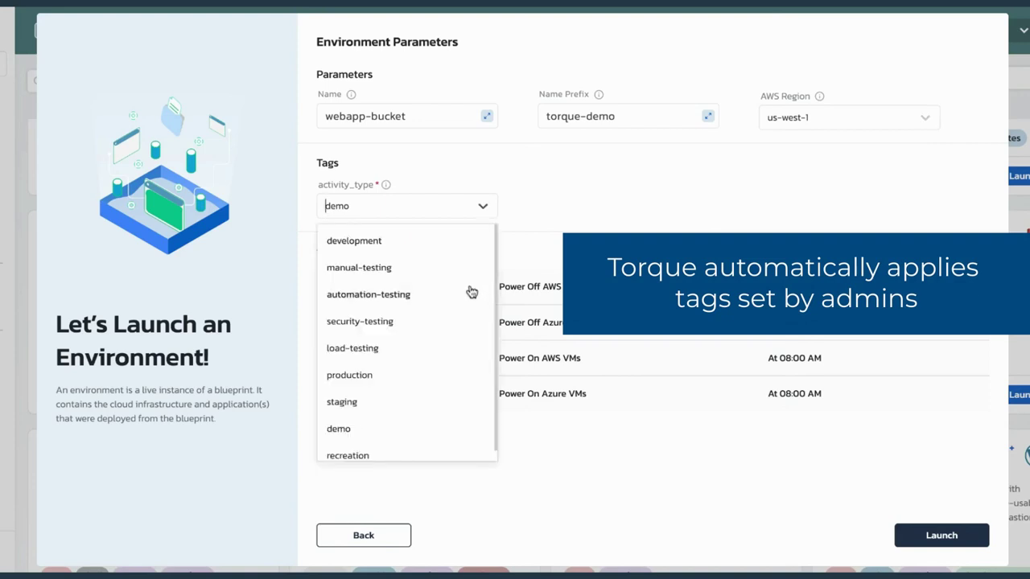
pyautogui.scroll(-1, 472, 289)
pyautogui.scroll(1, 472, 291)
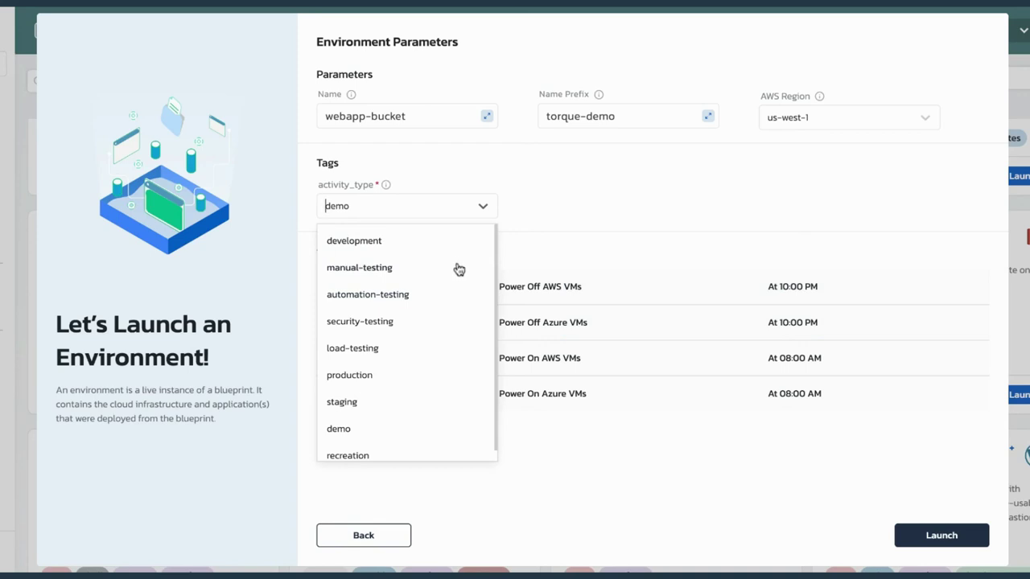
pyautogui.click(482, 208)
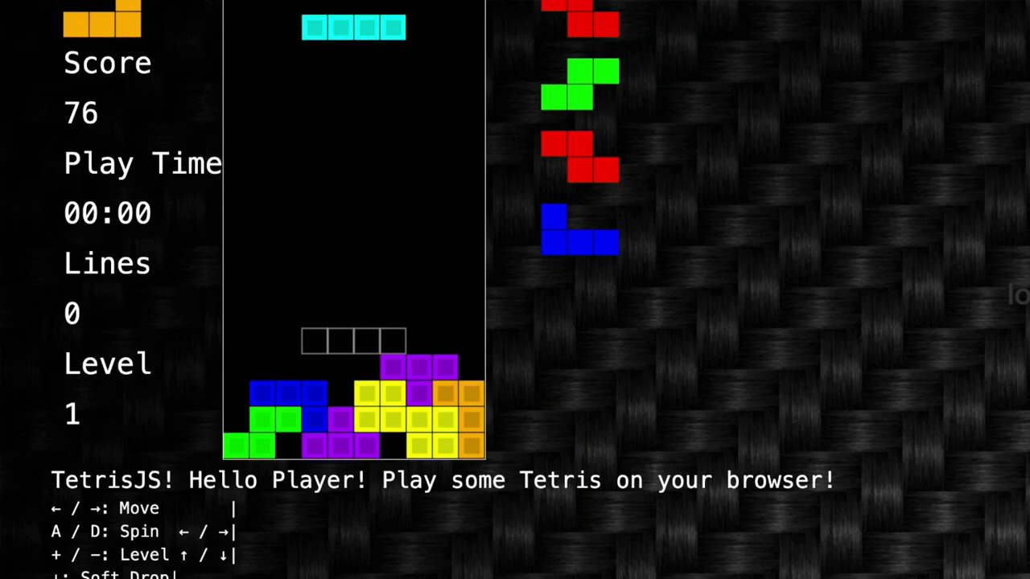
# Step: Play the Tetris webgame, positioning and rotating the I piece with arrow keys and A
pyautogui.press('Left')
pyautogui.press('Left')
pyautogui.press('Left')
pyautogui.press('a')
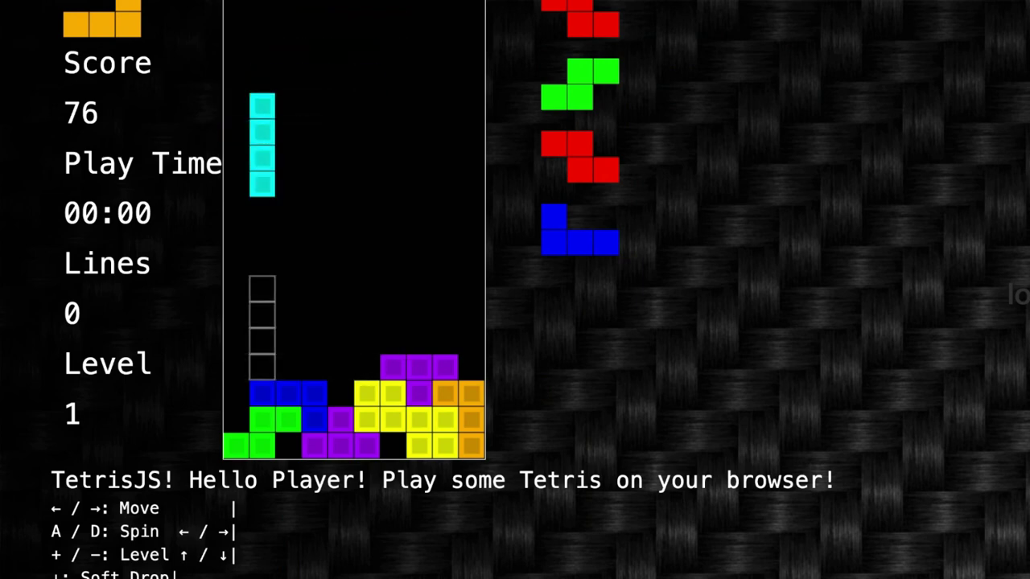
pyautogui.press('Right')
pyautogui.press('a')
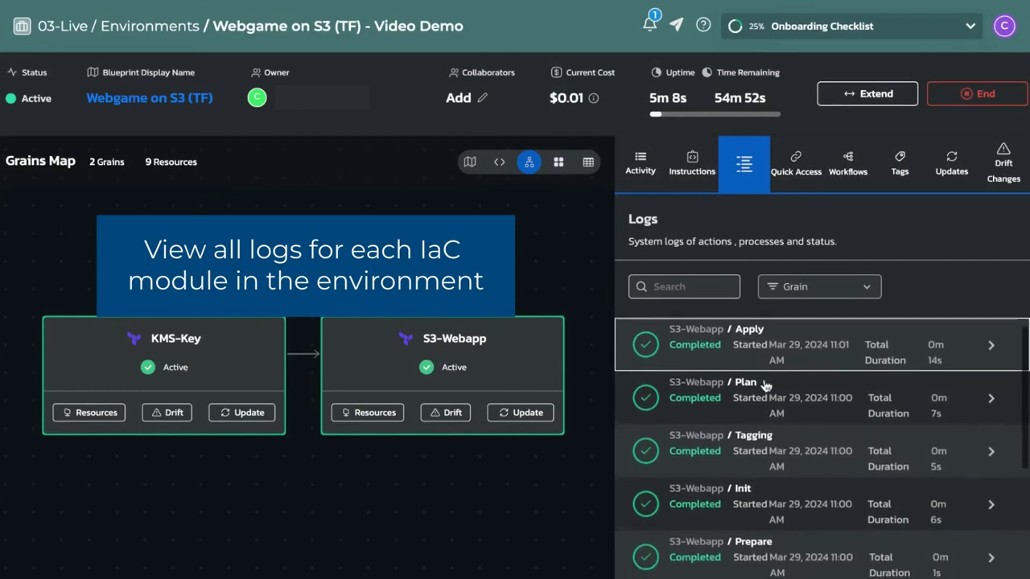
# Step: Show the S3-Webapp grain's resources and open the aws_s3_bucket.bucket resource details
pyautogui.scroll(-3, 764, 394)
pyautogui.scroll(-2, 765, 387)
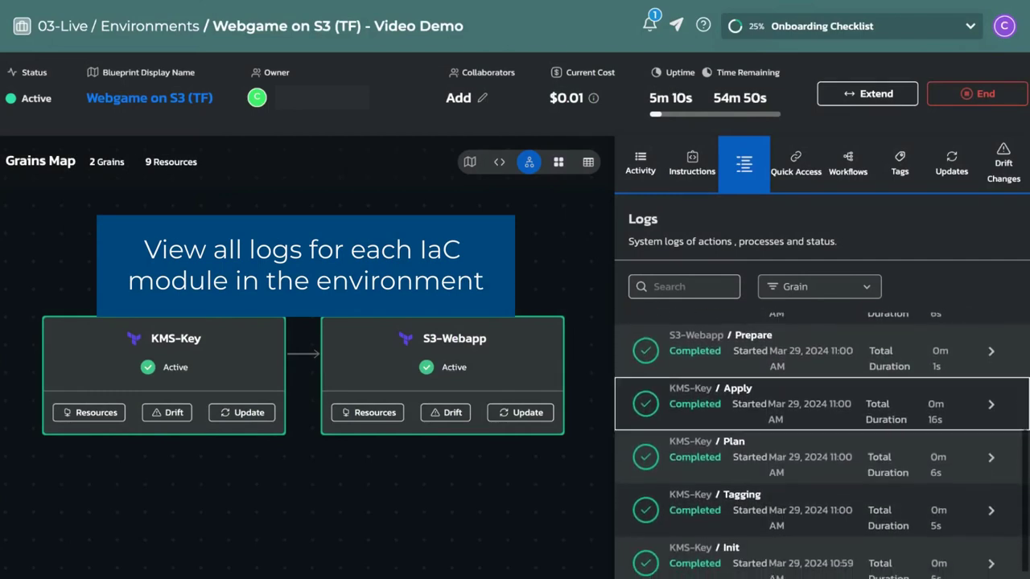
pyautogui.click(372, 412)
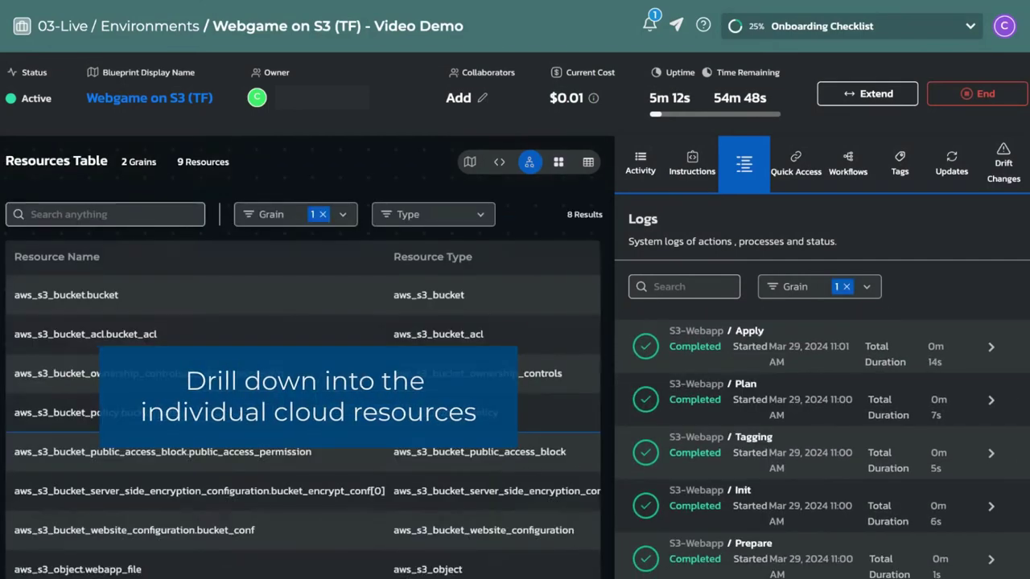
pyautogui.click(330, 300)
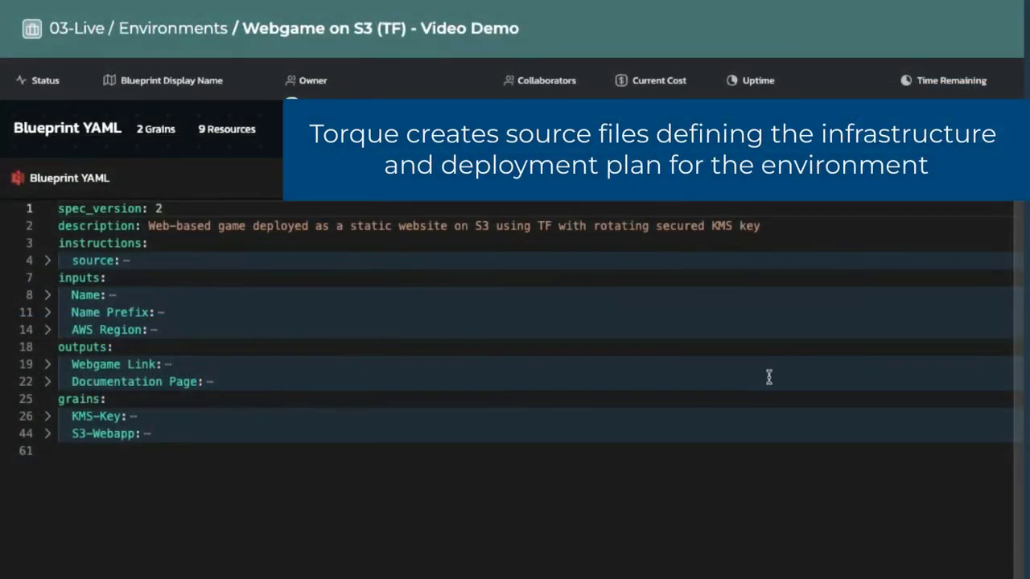
# Step: Expand the S3-Webapp and KMS-Key sections in the blueprint YAML
pyautogui.scroll(-1, 765, 322)
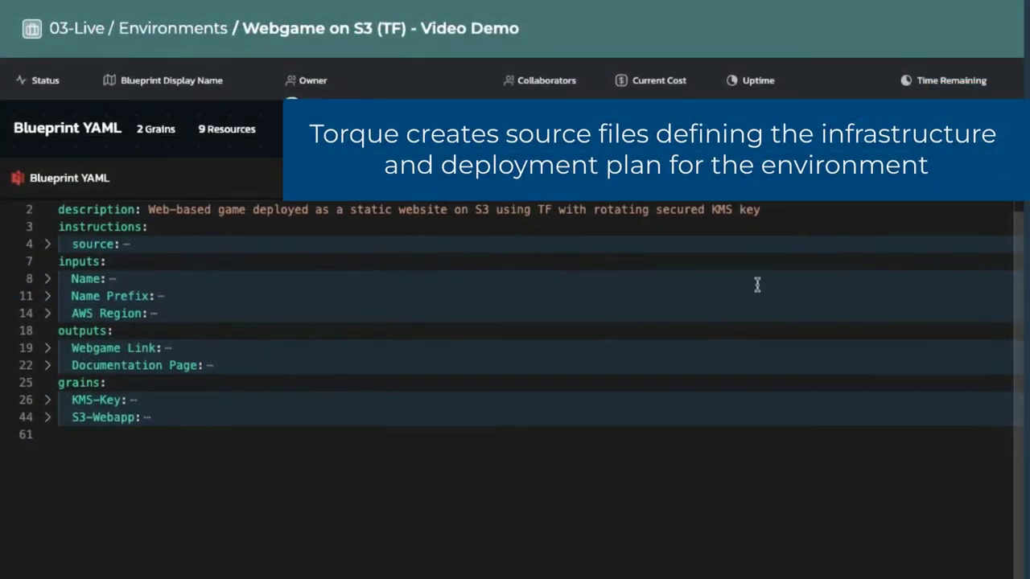
pyautogui.scroll(1, 761, 282)
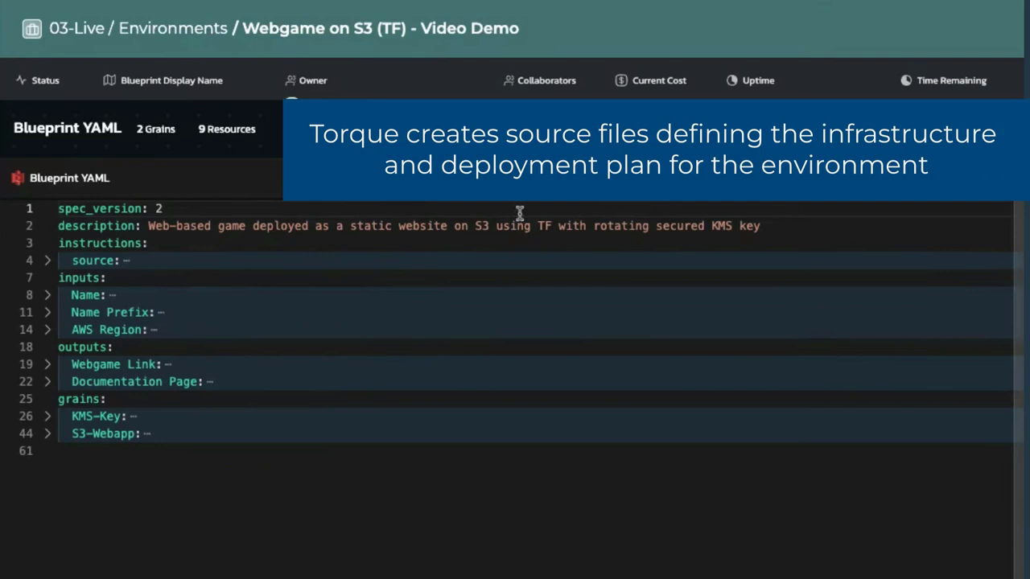
pyautogui.moveTo(48, 267)
pyautogui.click(47, 435)
pyautogui.click(46, 417)
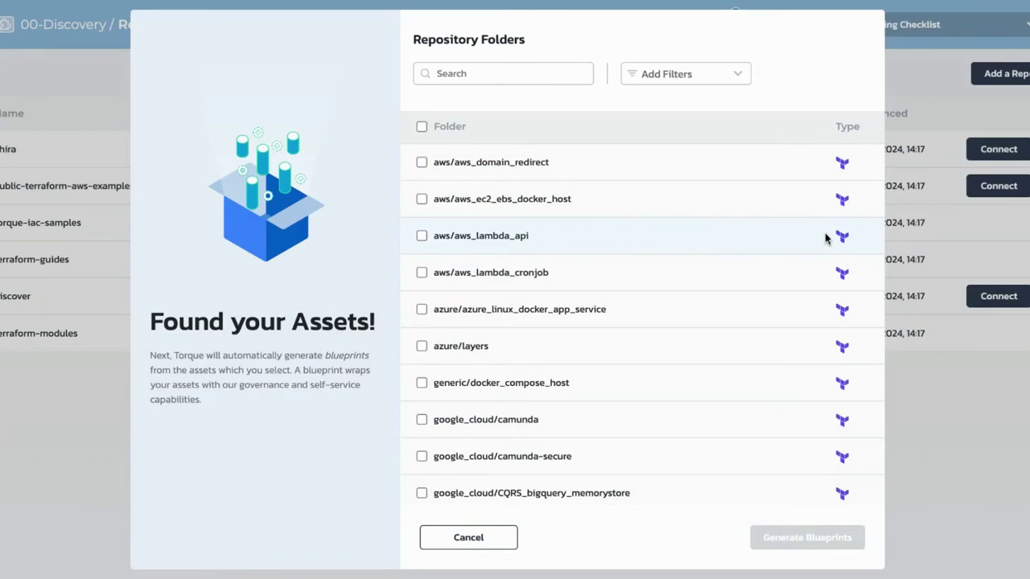
# Step: Select the aws_ec2_ebs_docker_host, helm-charts/burst-scheduler and cloudformation DataPipeline folders as assets
pyautogui.click(422, 199)
pyautogui.scroll(-4, 667, 281)
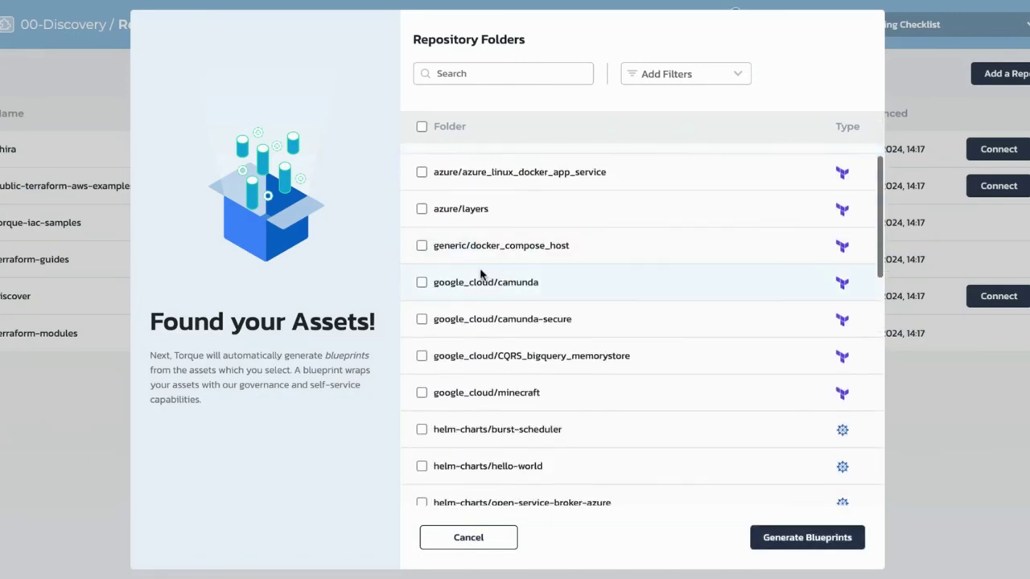
pyautogui.scroll(-1, 425, 299)
pyautogui.click(421, 338)
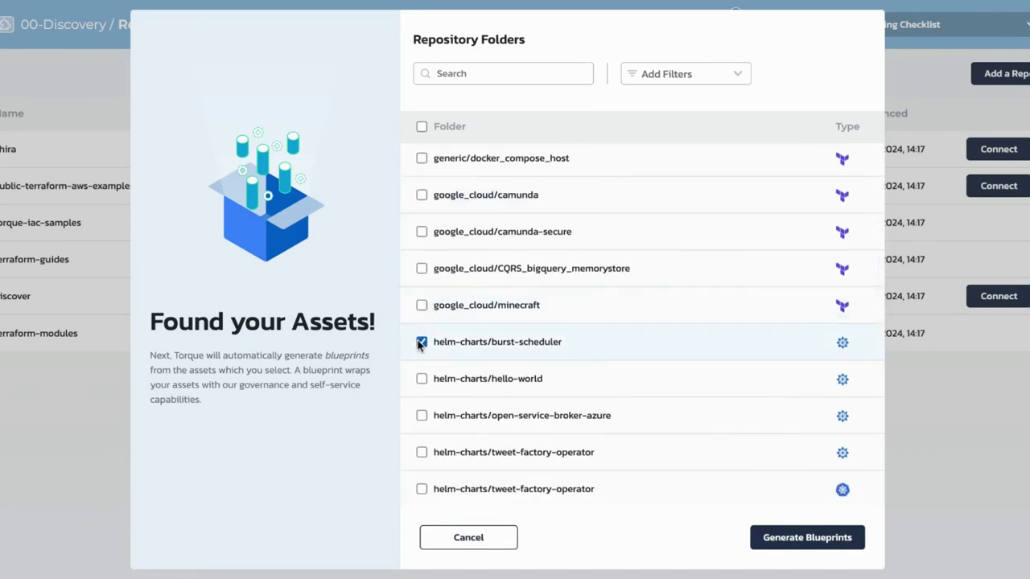
pyautogui.scroll(-5, 720, 350)
pyautogui.click(422, 355)
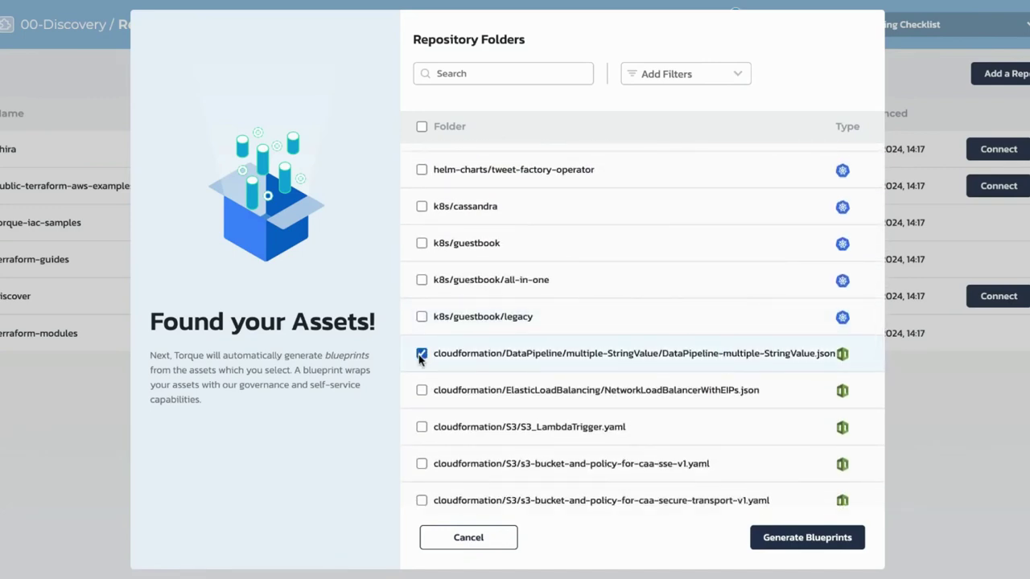
pyautogui.scroll(5, 673, 317)
pyautogui.scroll(3, 673, 316)
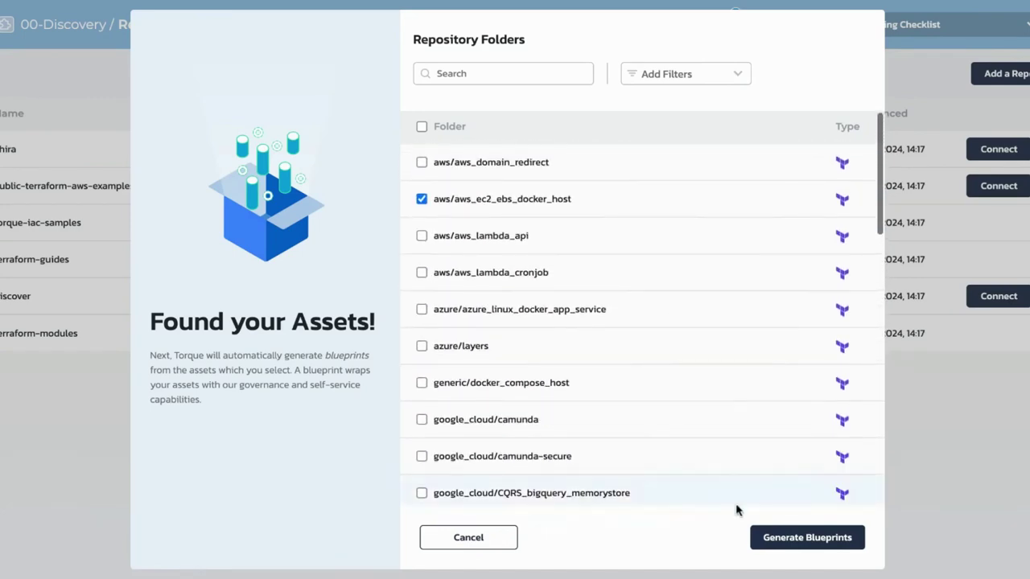
# Step: Generate blueprints and preview the aws_ec2_ebs_docker_host blueprint's YAML
pyautogui.click(759, 541)
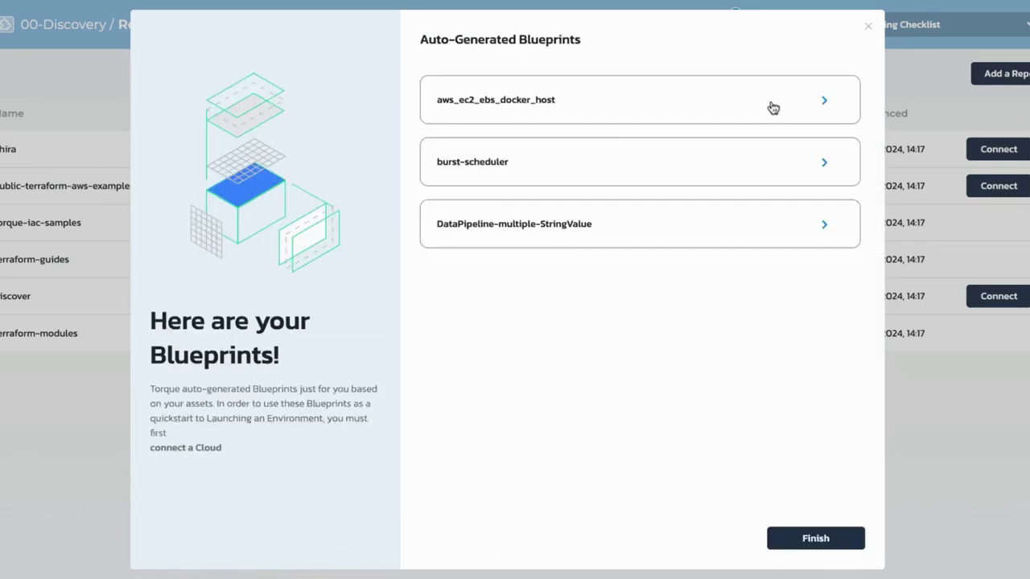
pyautogui.click(820, 104)
pyautogui.scroll(-1, 811, 177)
pyautogui.scroll(-3, 811, 177)
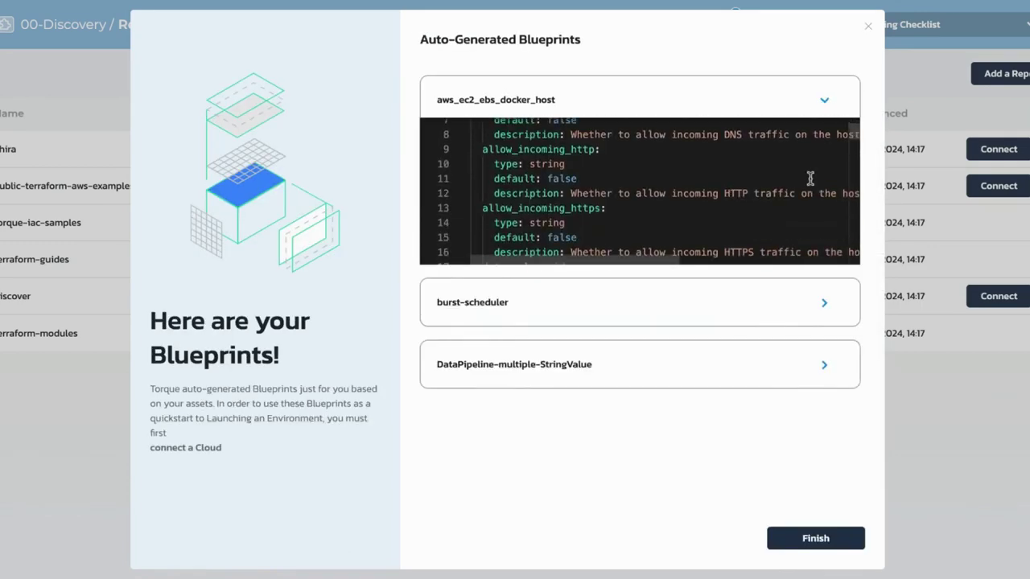
pyautogui.scroll(4, 811, 177)
pyautogui.hscroll(1, 811, 179)
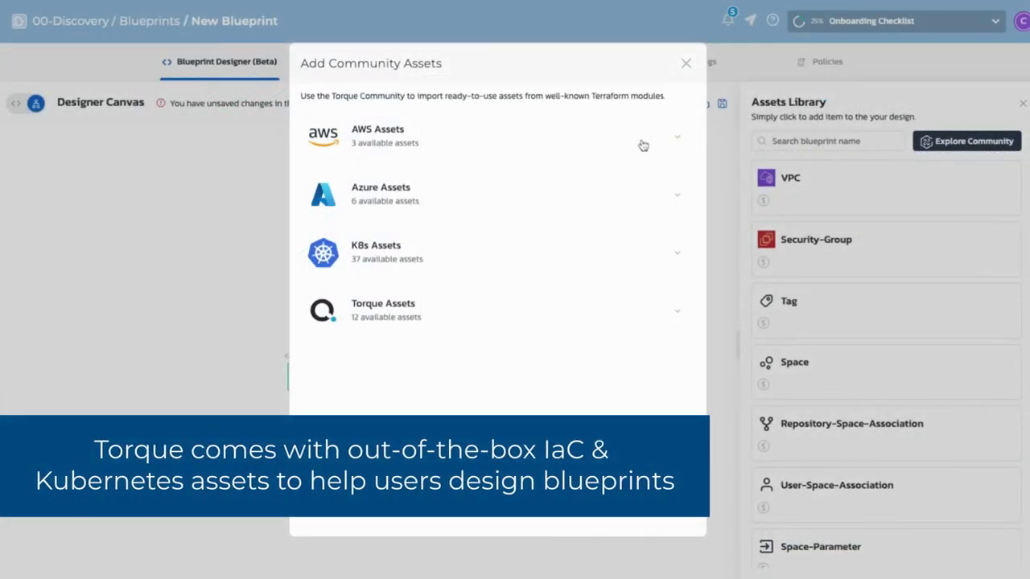
# Step: Expand the AWS, Azure and K8s community asset groups and scroll through their assets
pyautogui.click(677, 143)
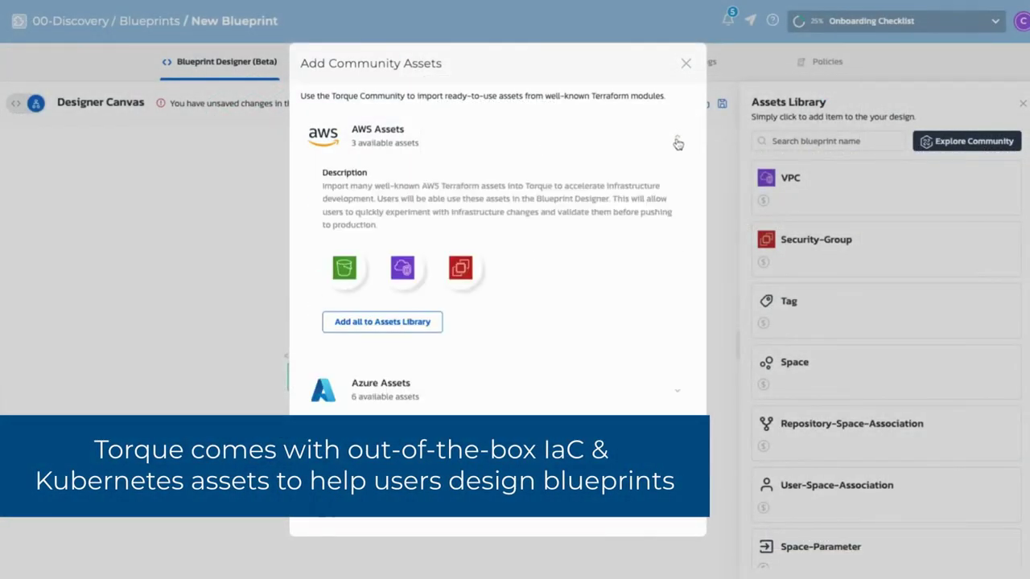
pyautogui.click(679, 143)
pyautogui.click(681, 201)
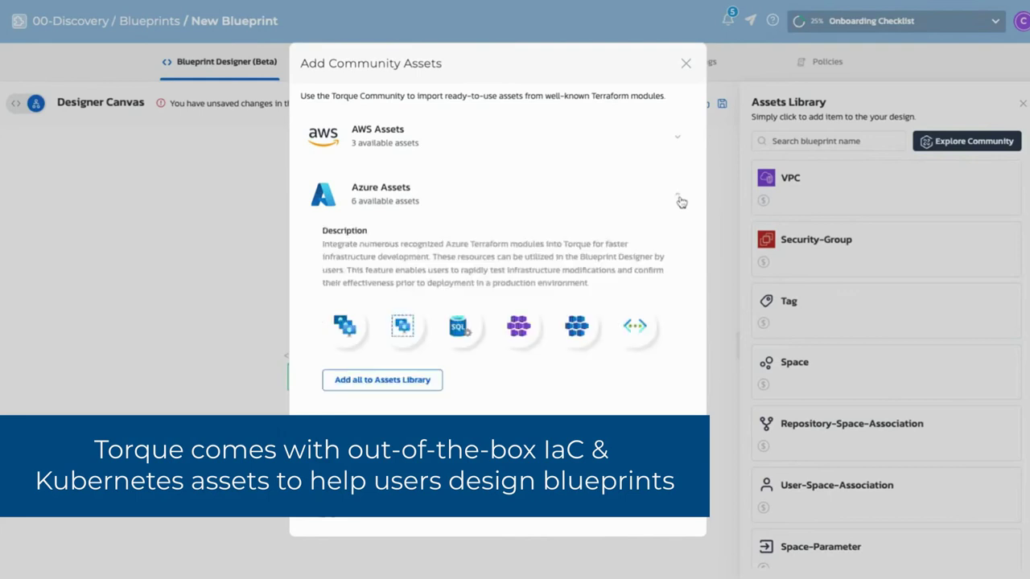
pyautogui.click(681, 202)
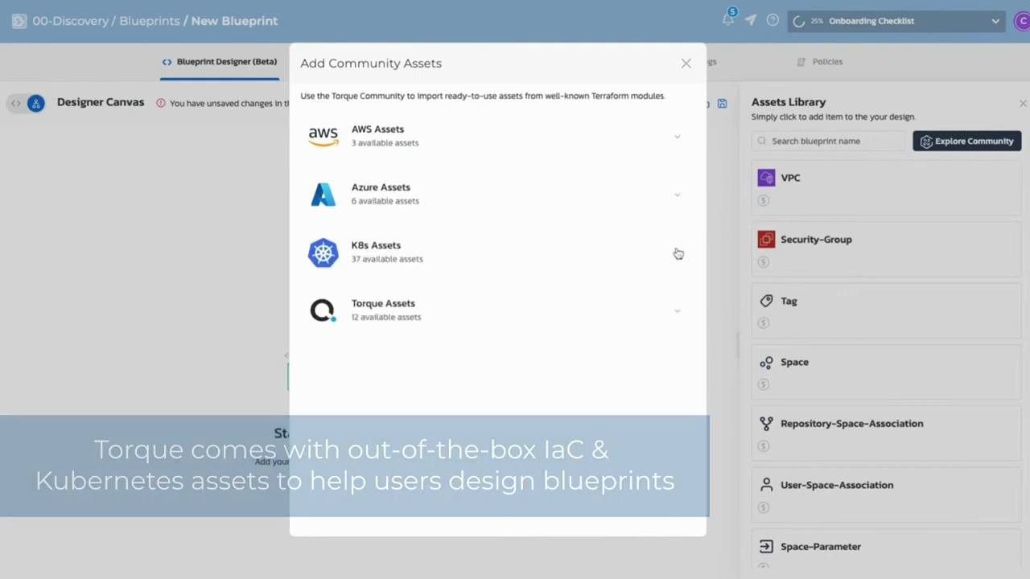
pyautogui.click(679, 258)
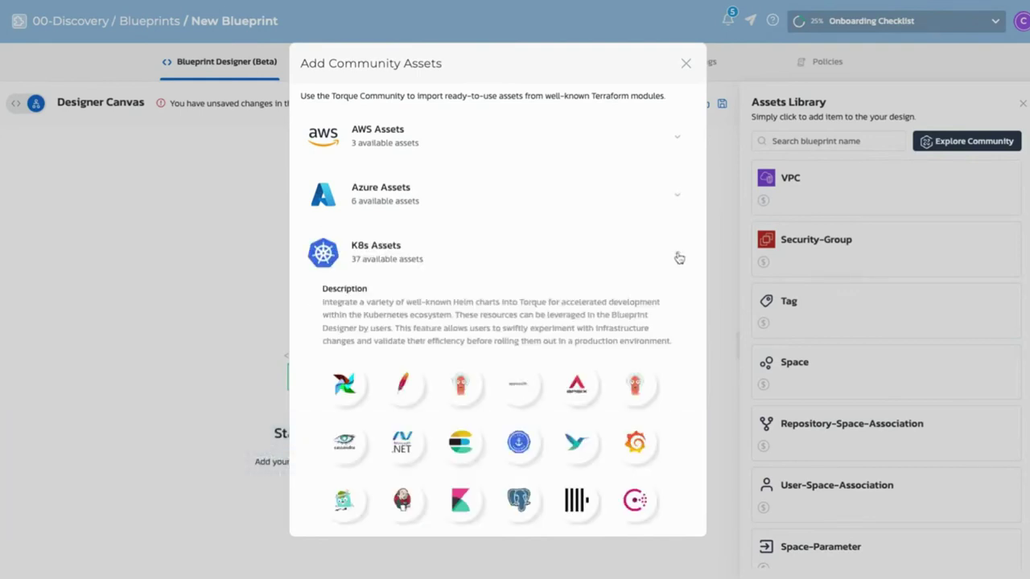
pyautogui.scroll(-2, 679, 257)
pyautogui.scroll(-2, 677, 257)
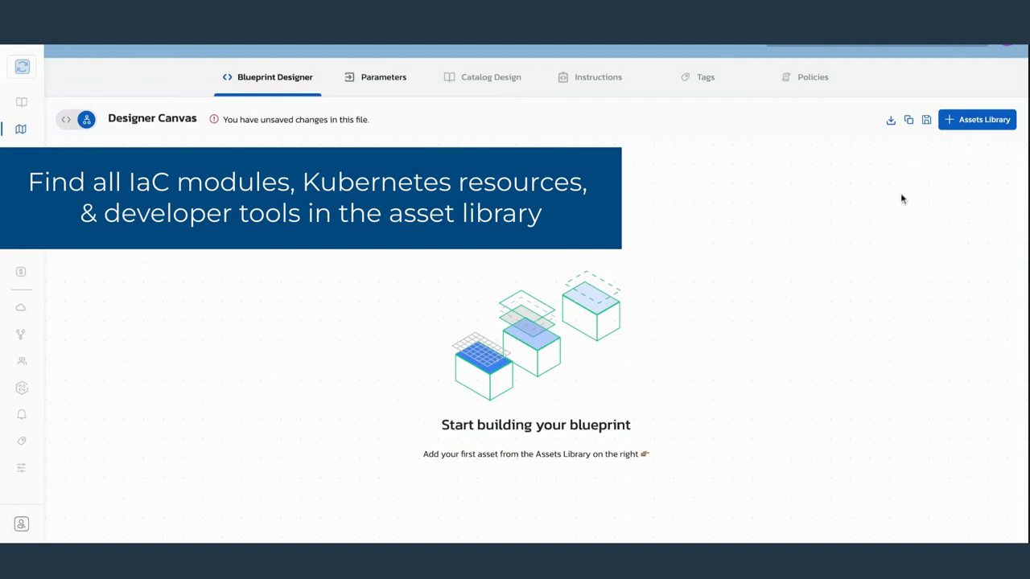
# Step: Add Basic-Azure-VM, the AKS cluster, Azure-SQL-Database and Jenkins from the Assets Library
pyautogui.click(966, 127)
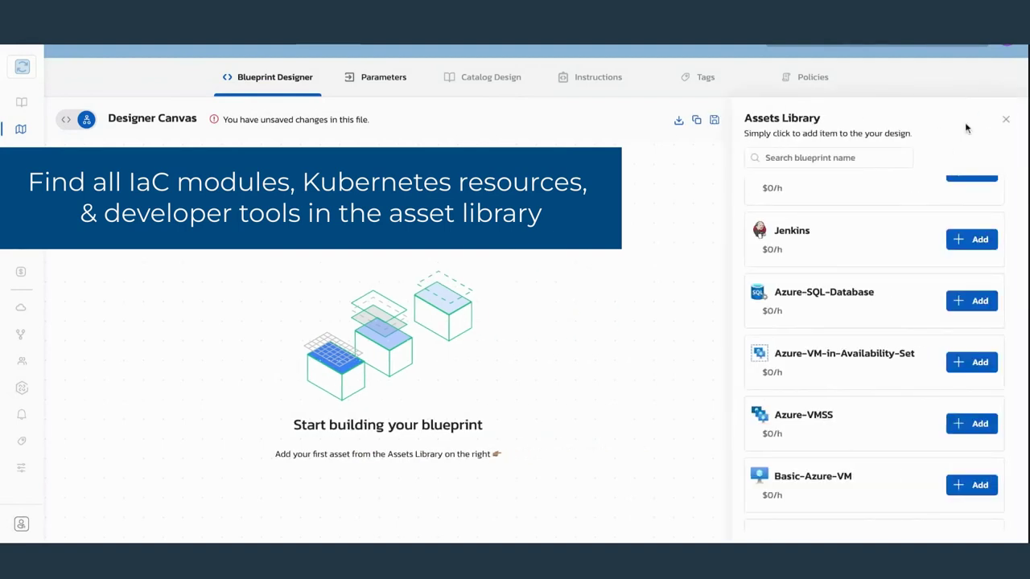
pyautogui.scroll(-2, 893, 250)
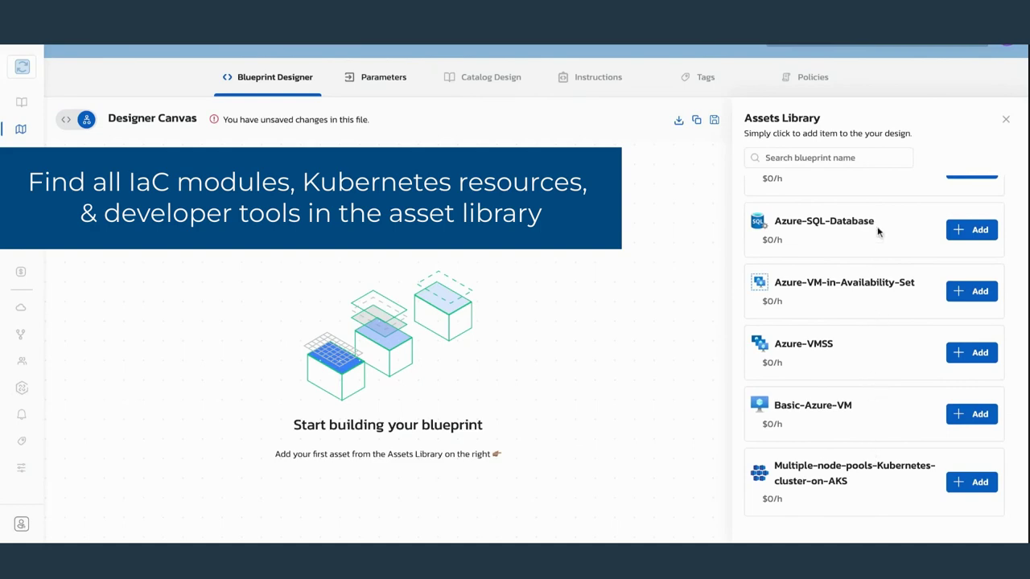
pyautogui.scroll(1, 878, 231)
pyautogui.scroll(2, 877, 230)
pyautogui.scroll(-3, 885, 322)
pyautogui.click(970, 433)
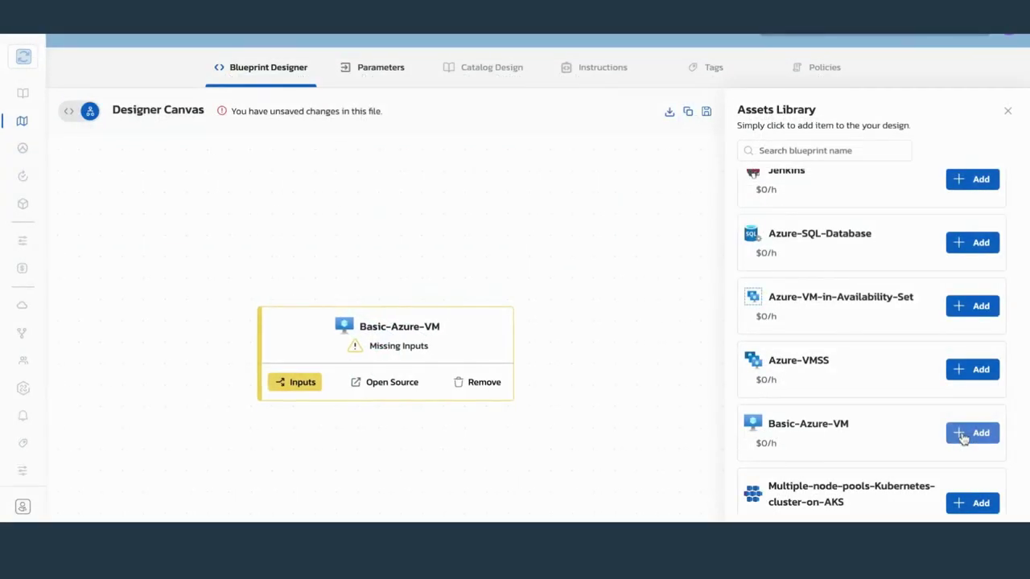
pyautogui.click(966, 503)
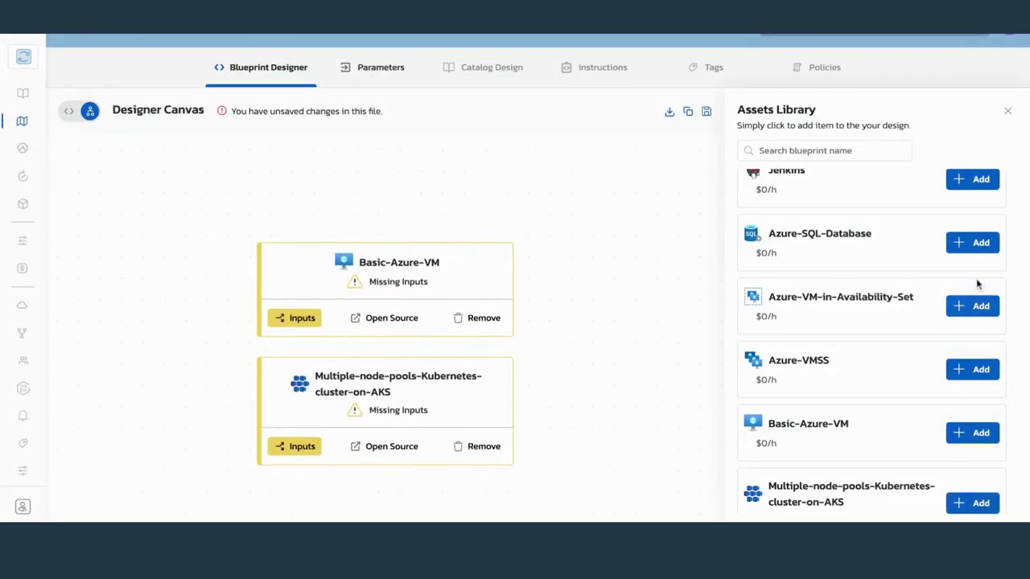
pyautogui.click(976, 251)
pyautogui.scroll(1, 976, 251)
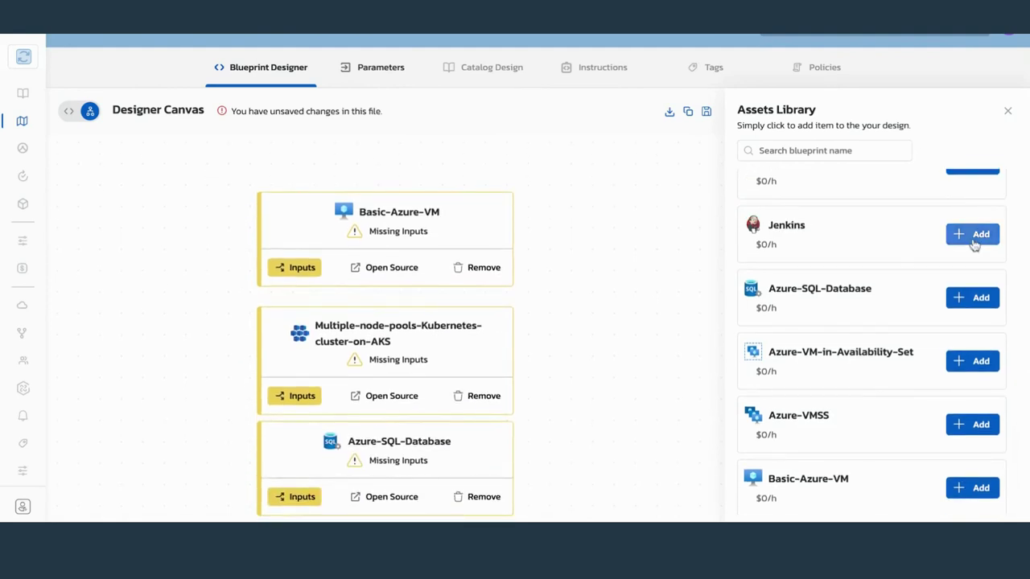
pyautogui.click(974, 237)
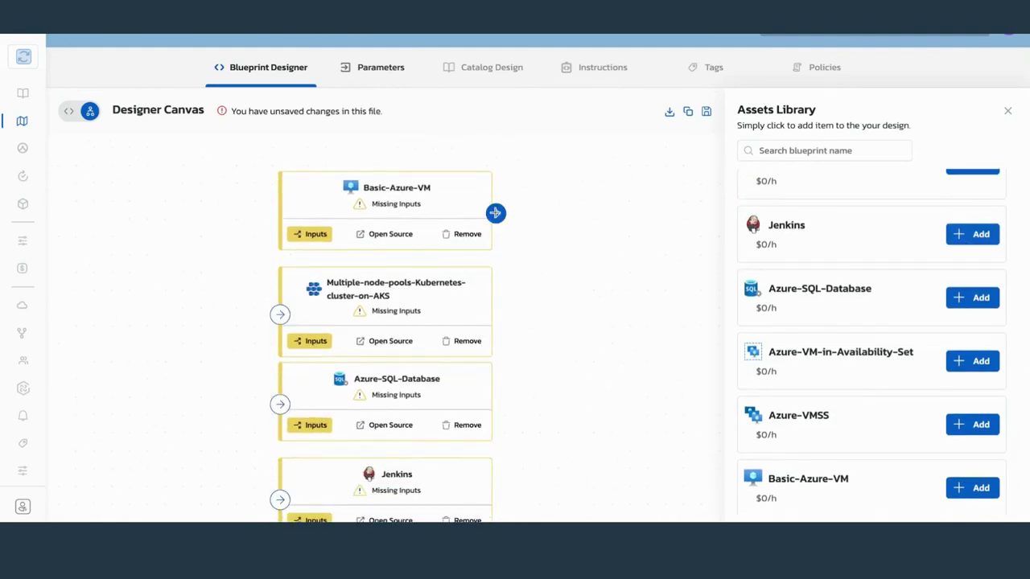
# Step: Link dependencies: AKS cluster on Basic-Azure-VM, and Basic-Azure-VM on Azure-SQL-Database
pyautogui.moveTo(495, 212); pyautogui.dragTo(281, 298)
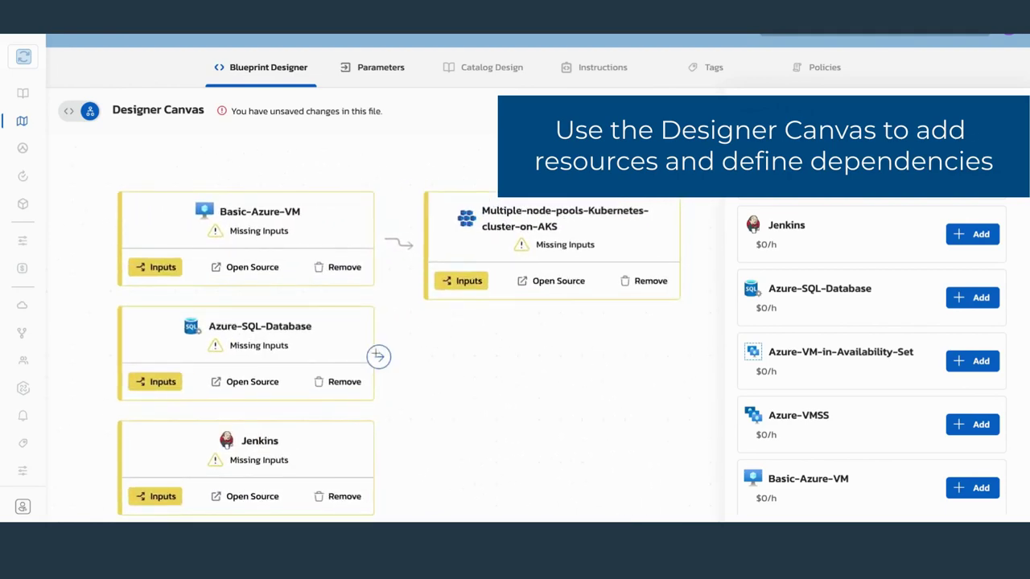
pyautogui.moveTo(379, 356); pyautogui.dragTo(377, 354)
pyautogui.moveTo(135, 254); pyautogui.dragTo(119, 242)
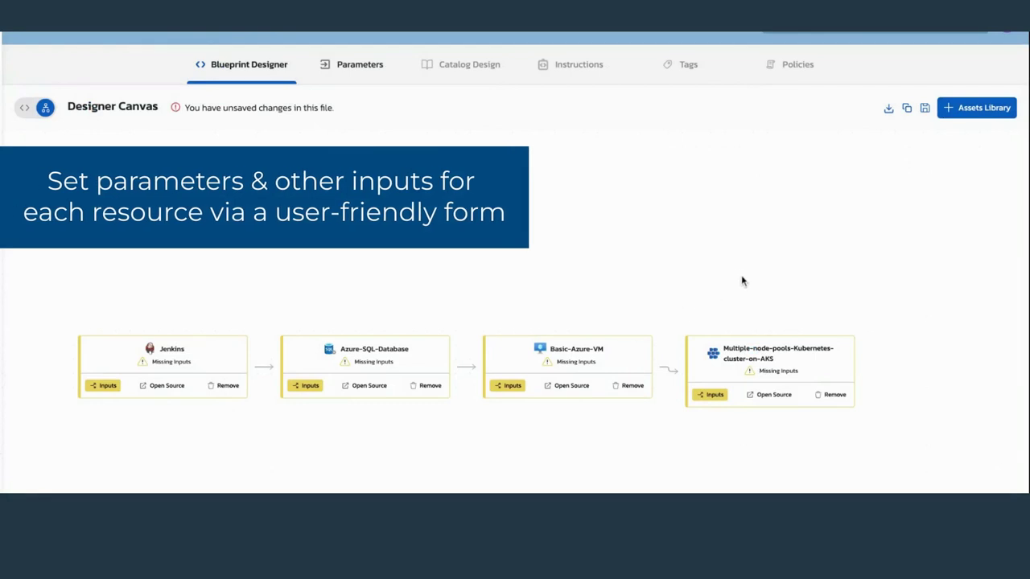
# Step: Review the Kubernetes cluster and Basic-Azure-VM input values
pyautogui.click(741, 367)
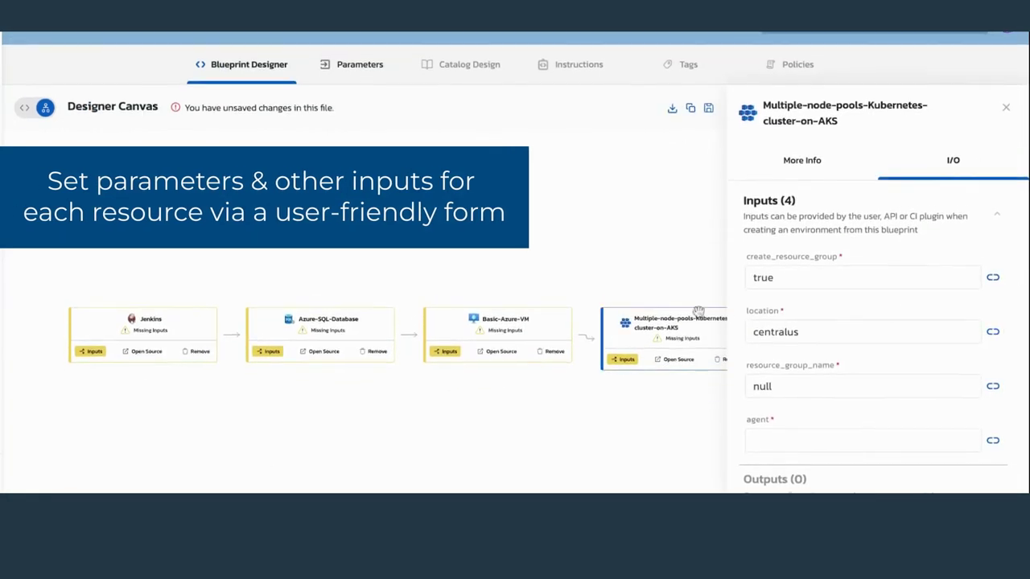
pyautogui.click(526, 326)
pyautogui.scroll(-2, 833, 308)
pyautogui.scroll(-3, 837, 308)
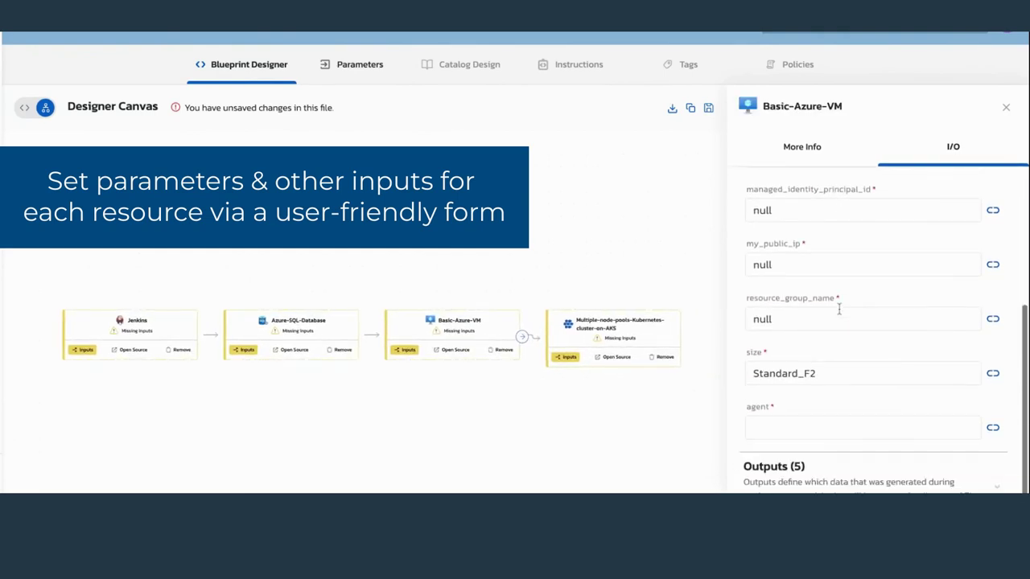
pyautogui.scroll(1, 839, 308)
pyautogui.scroll(4, 841, 306)
# Step: Scroll through the Azure-SQL-Database input values
pyautogui.click(315, 323)
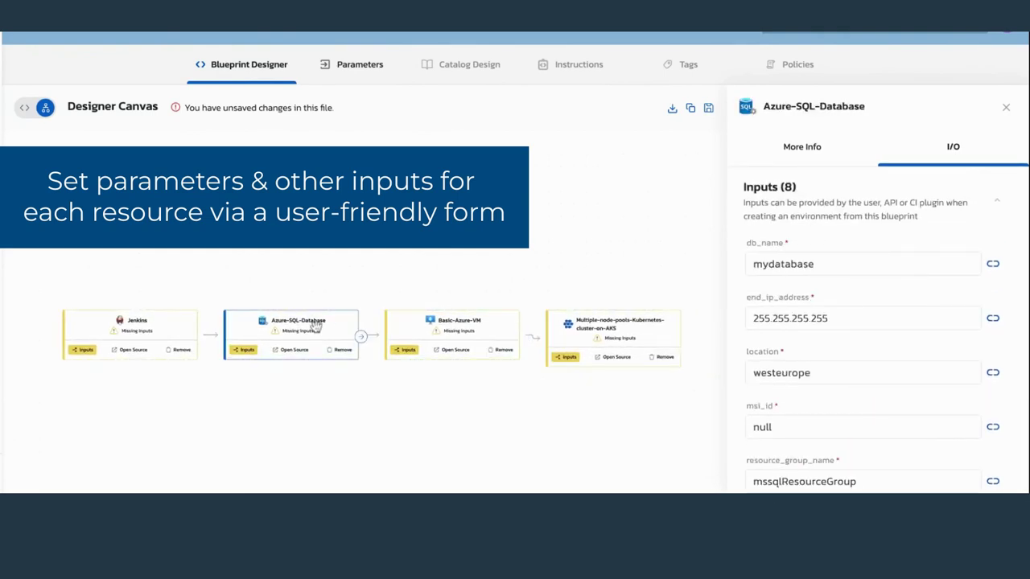
pyautogui.scroll(-1, 837, 356)
pyautogui.scroll(-2, 844, 356)
pyautogui.scroll(1, 843, 356)
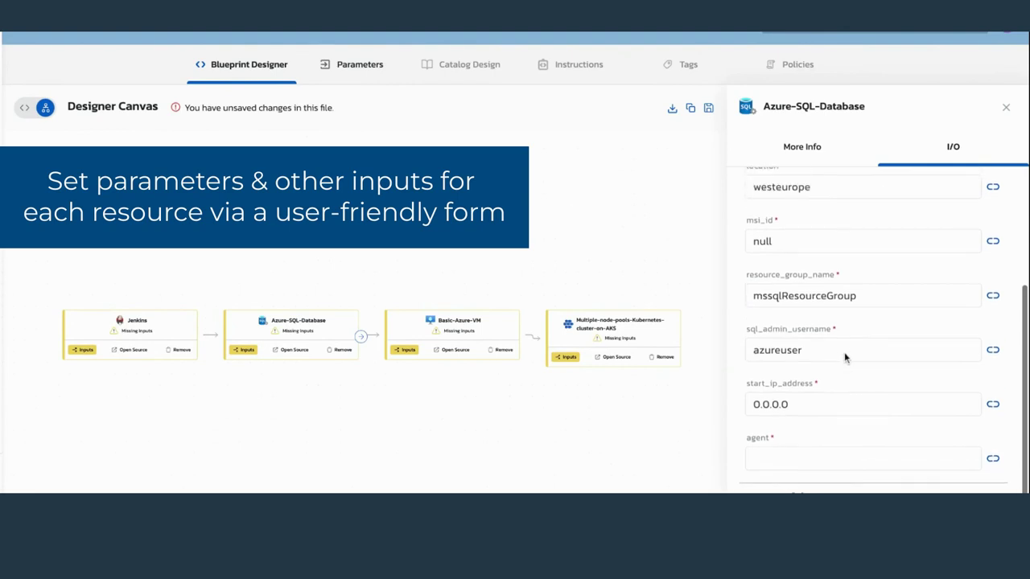
pyautogui.scroll(2, 845, 358)
pyautogui.scroll(1, 845, 358)
# Step: Scroll through the Jenkins input values
pyautogui.click(170, 318)
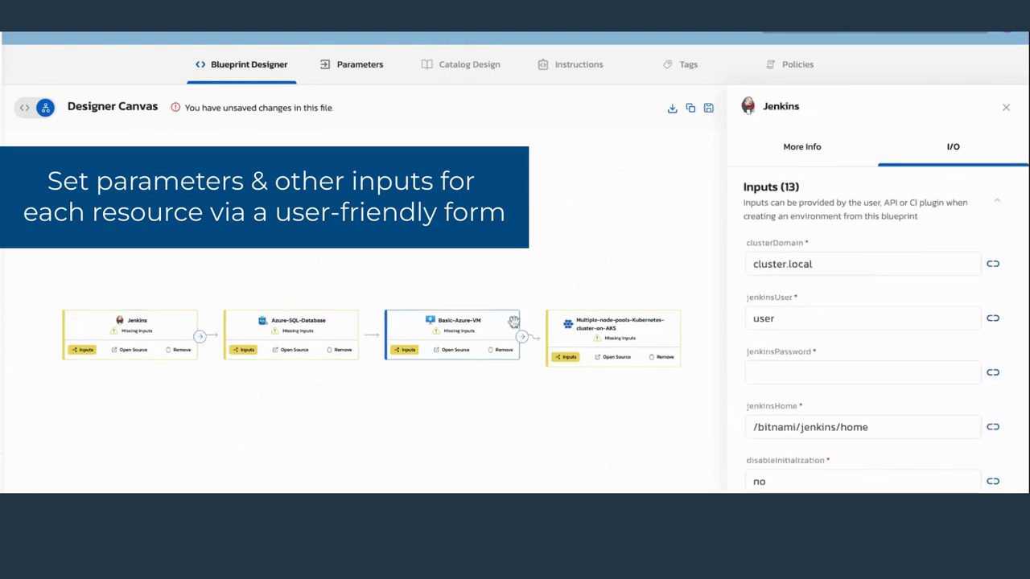
pyautogui.scroll(-2, 846, 328)
pyautogui.scroll(-2, 846, 328)
pyautogui.scroll(1, 846, 328)
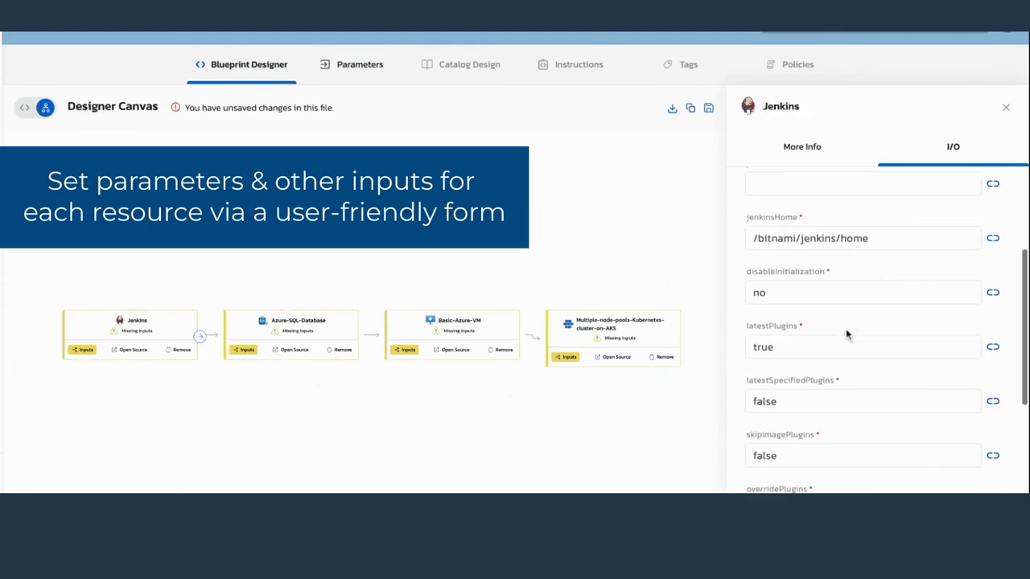
pyautogui.scroll(2, 846, 328)
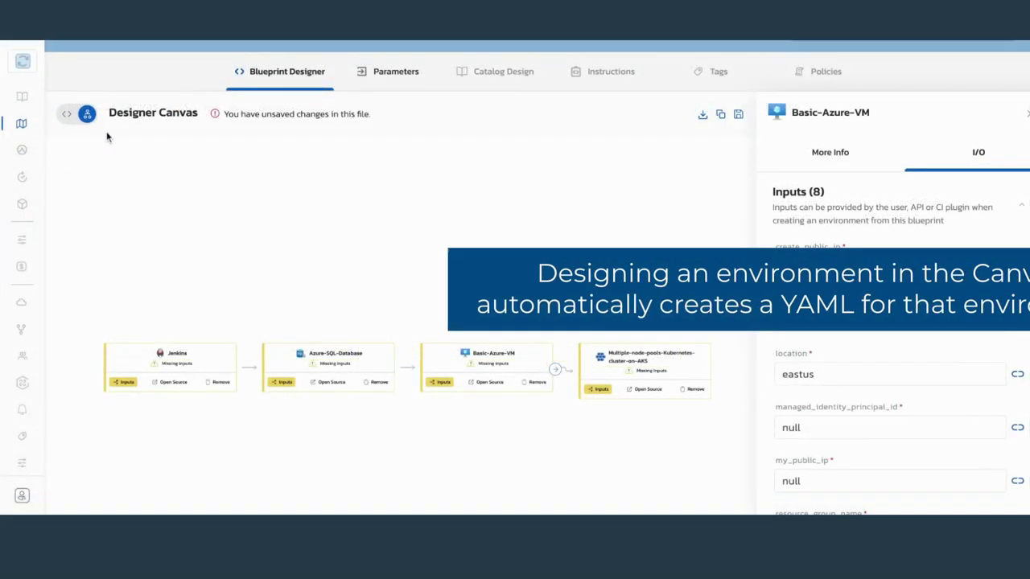
# Step: Switch to YAML view and expand then collapse the VM, Kubernetes and SQL grains
pyautogui.click(66, 117)
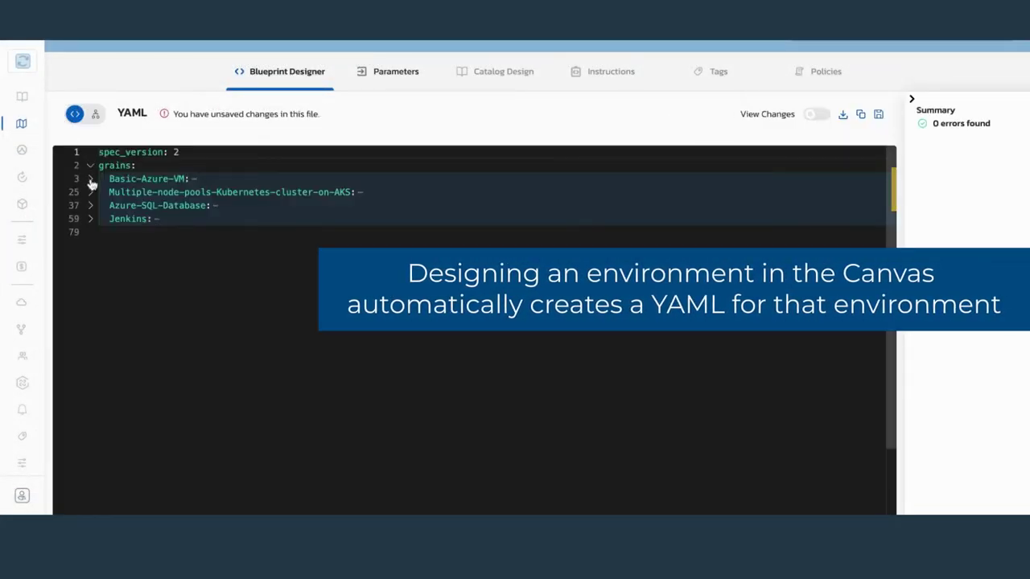
pyautogui.click(90, 179)
pyautogui.click(90, 178)
pyautogui.click(91, 192)
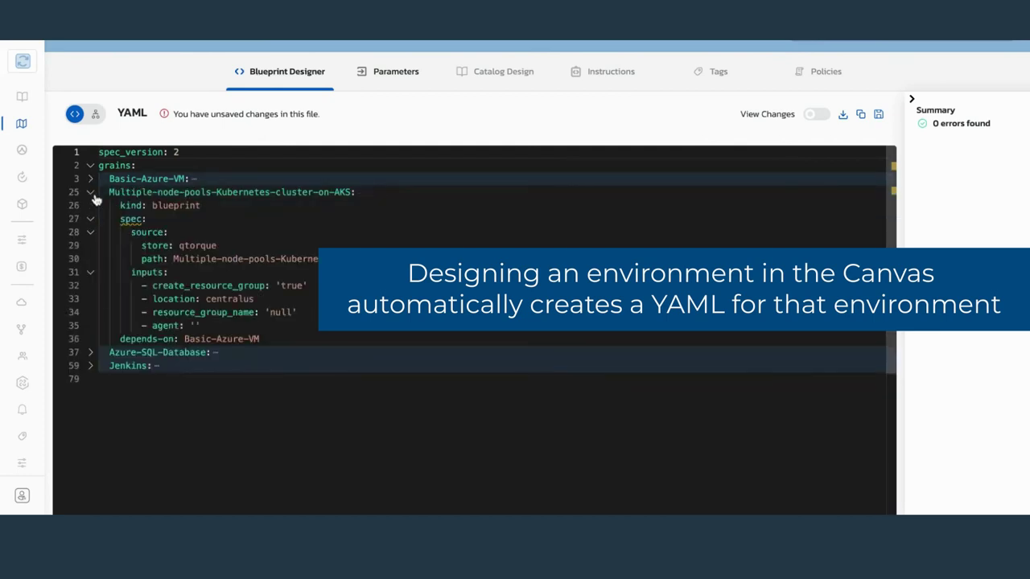
pyautogui.click(91, 192)
pyautogui.click(91, 206)
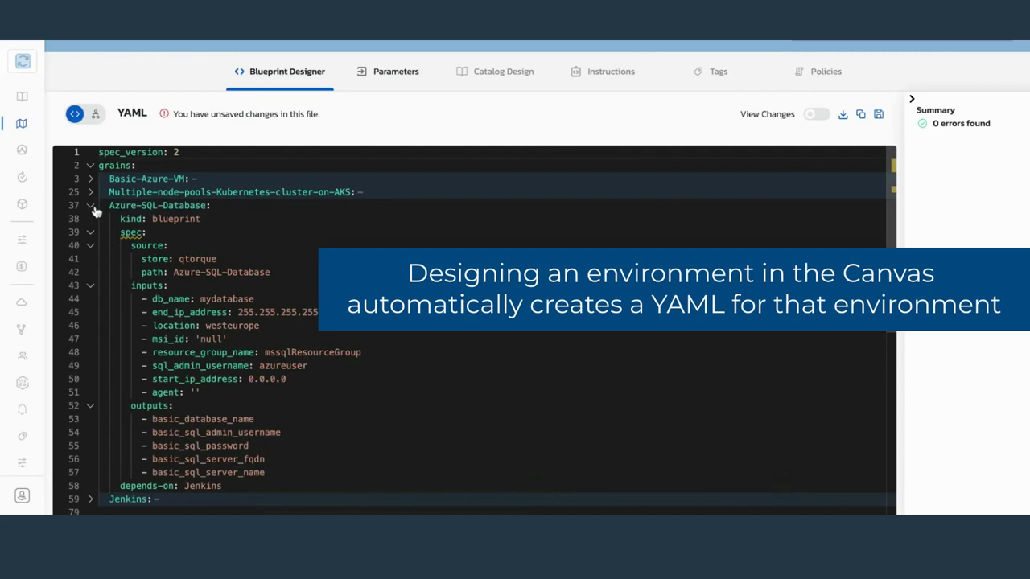
pyautogui.click(90, 206)
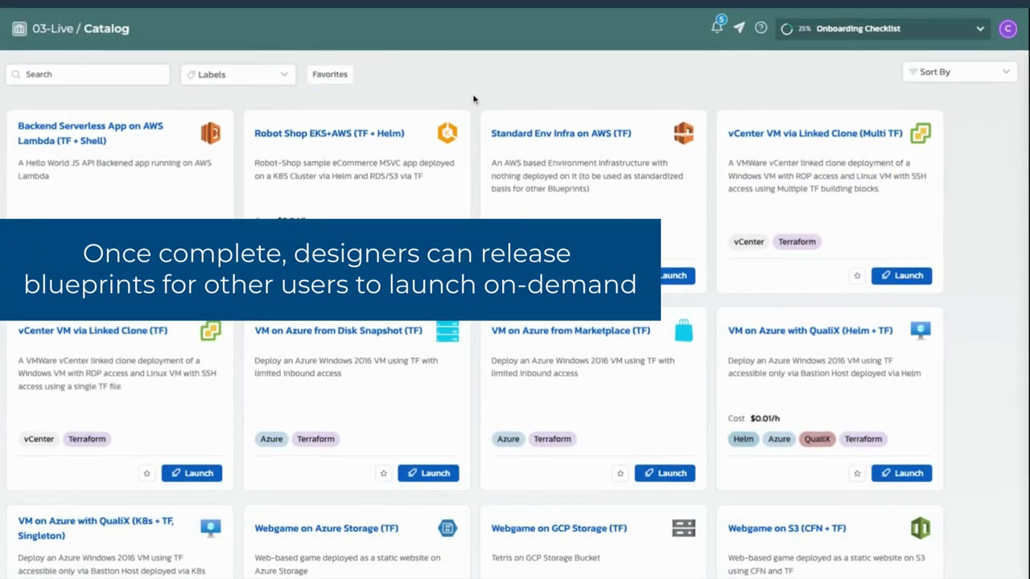
# Step: Open the Webgame on S3 (TF) catalog blueprint and show its More Info usage and policy details
pyautogui.scroll(-2, 473, 129)
pyautogui.scroll(-1, 474, 129)
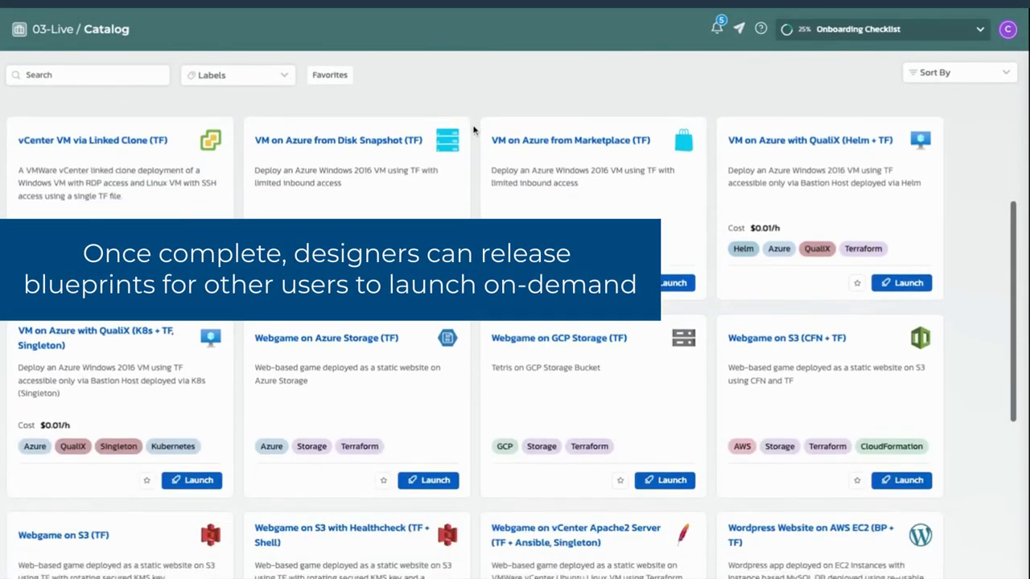
pyautogui.scroll(-1, 473, 129)
pyautogui.scroll(-1, 474, 129)
pyautogui.scroll(-1, 473, 129)
pyautogui.scroll(-1, 475, 162)
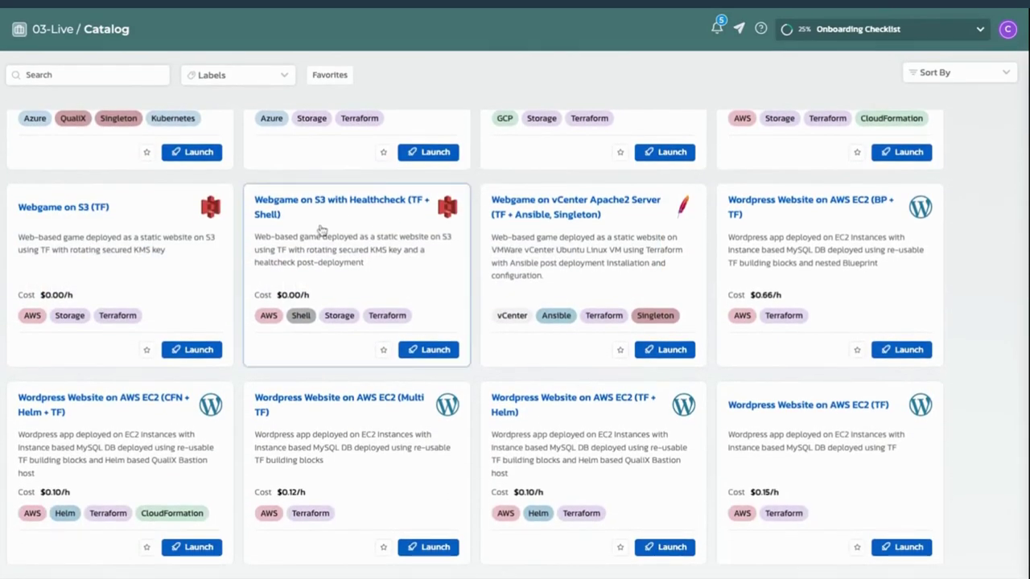
pyautogui.click(141, 260)
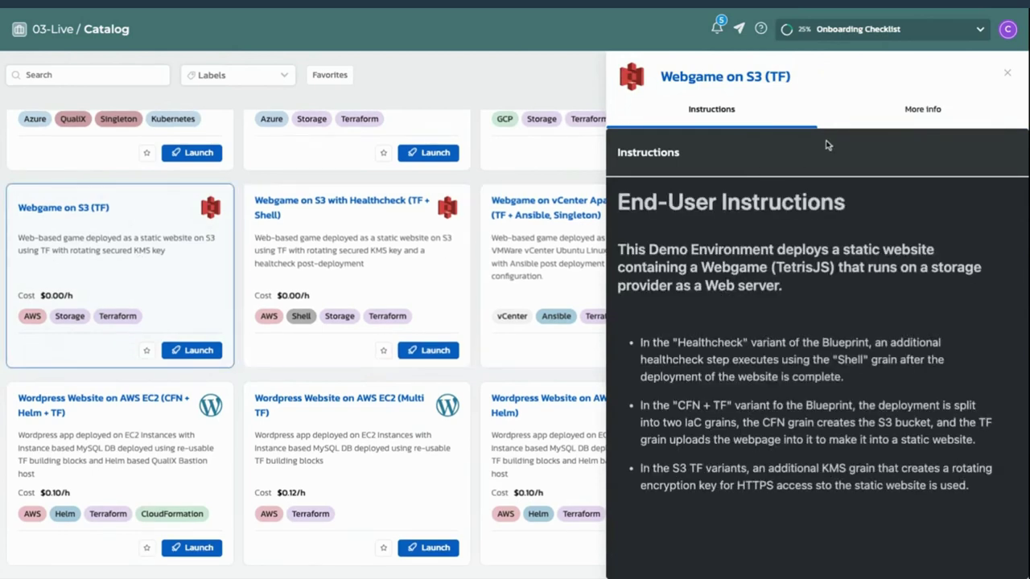
pyautogui.click(916, 119)
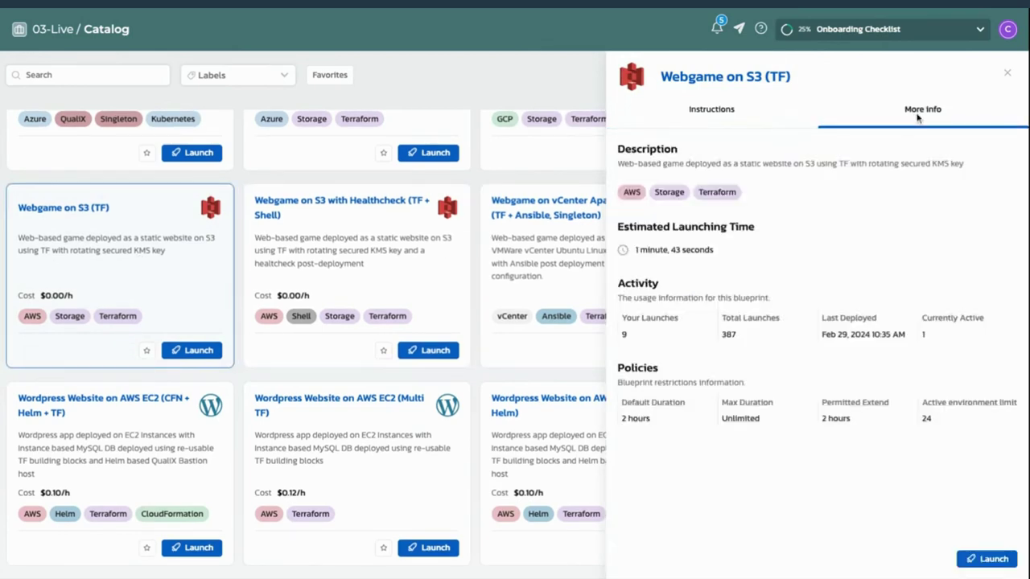